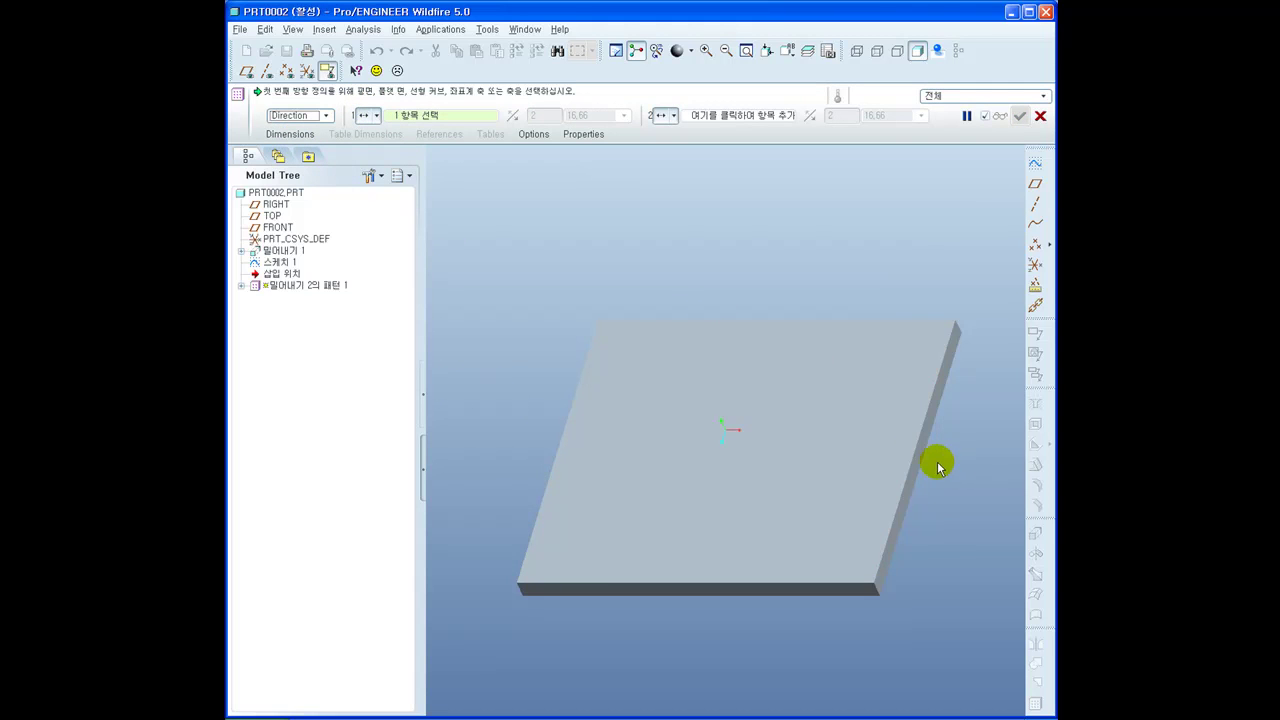
Set the pattern's first direction along the plate's front edge with 5 members spaced 30
left_click(793, 582)
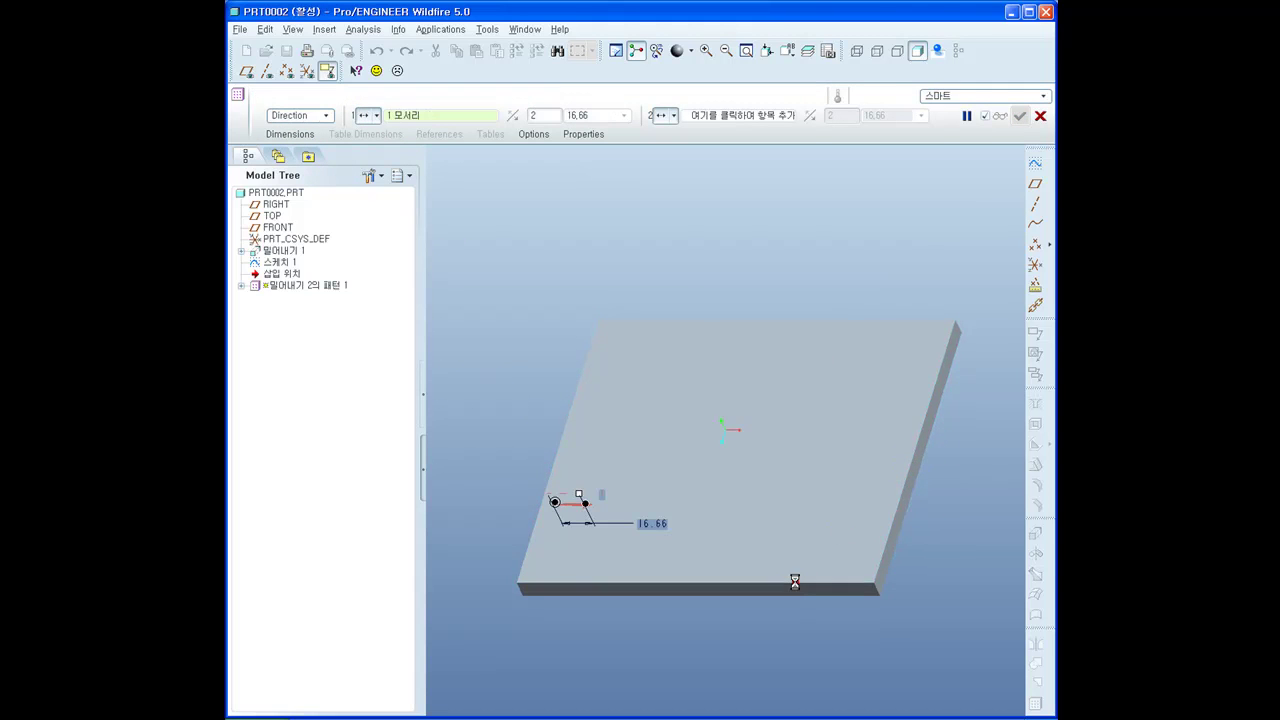
double_click(520, 113)
type("5")
key("Return")
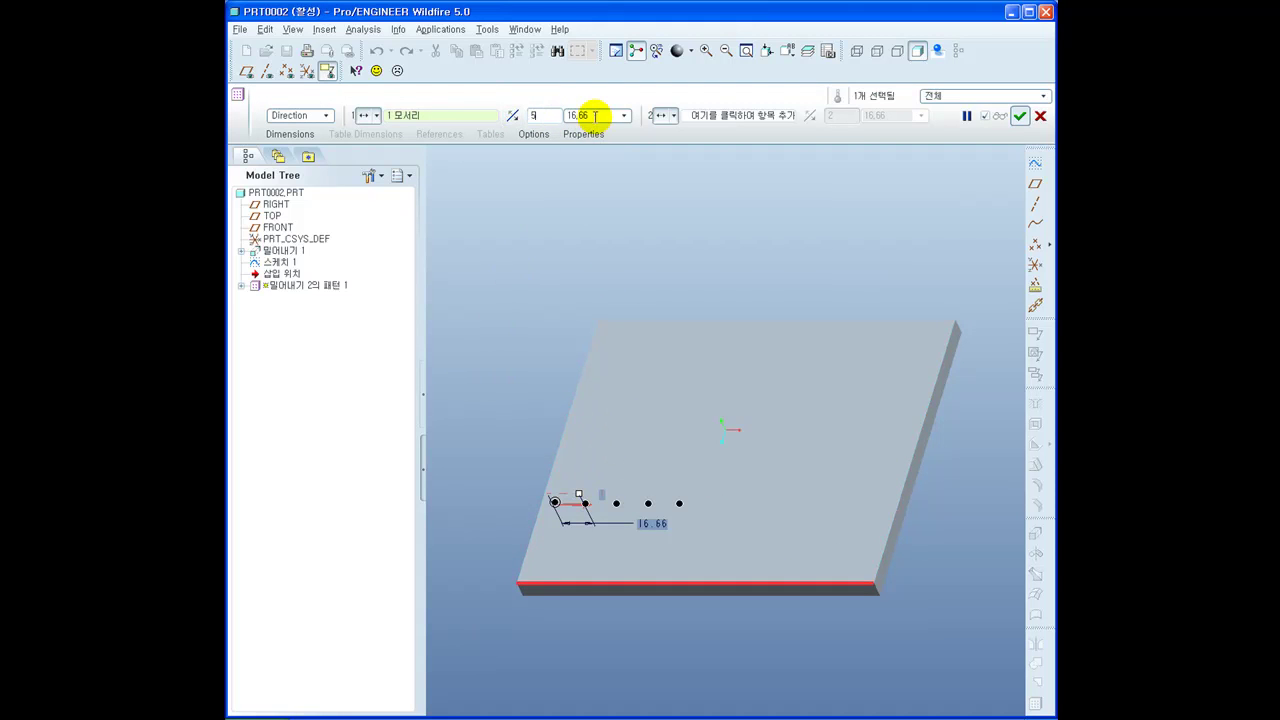
double_click(565, 118)
key("BackSpace")
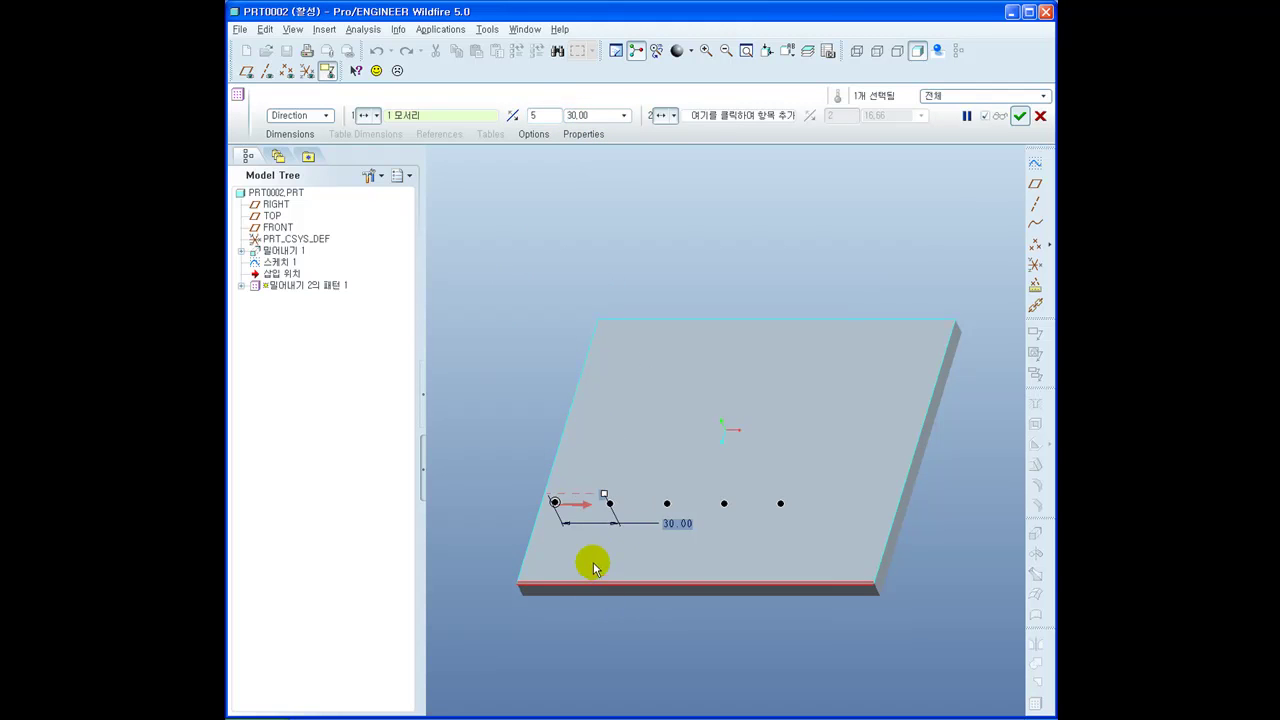
Add the plate's side edge as second direction with 4 members spaced 20, and complete the cylinder pattern
left_click(745, 114)
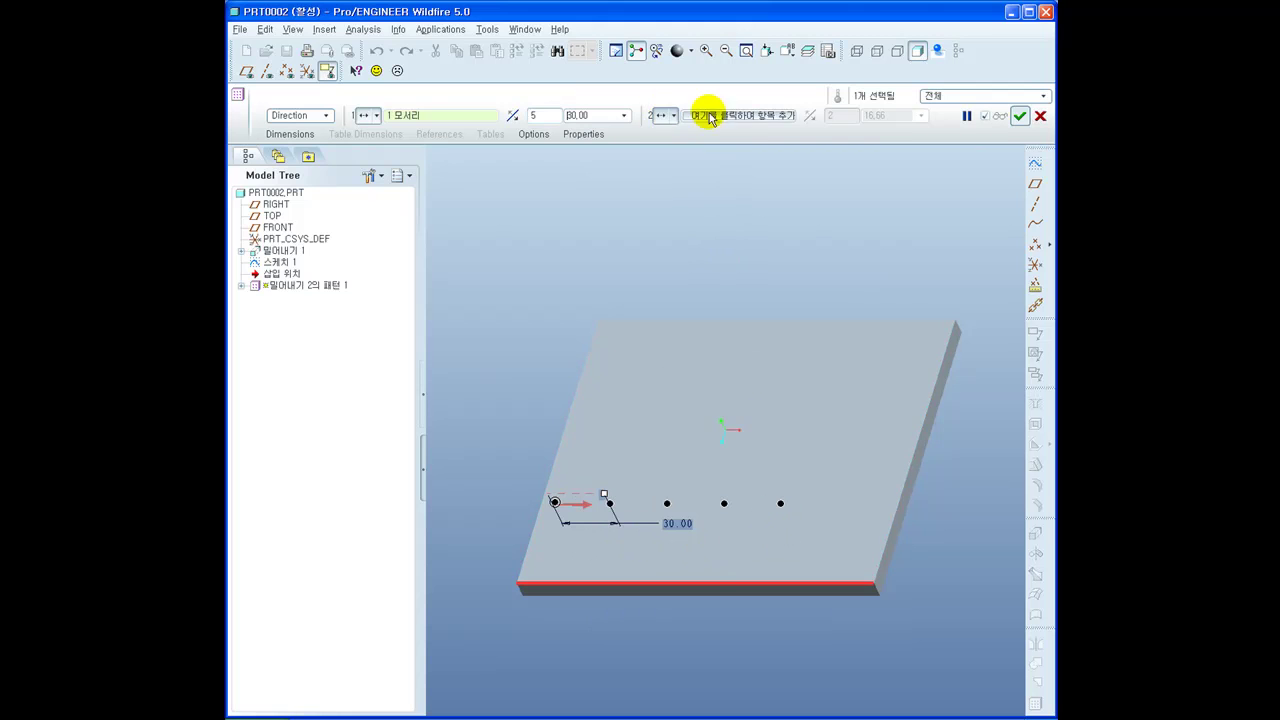
left_click(943, 371)
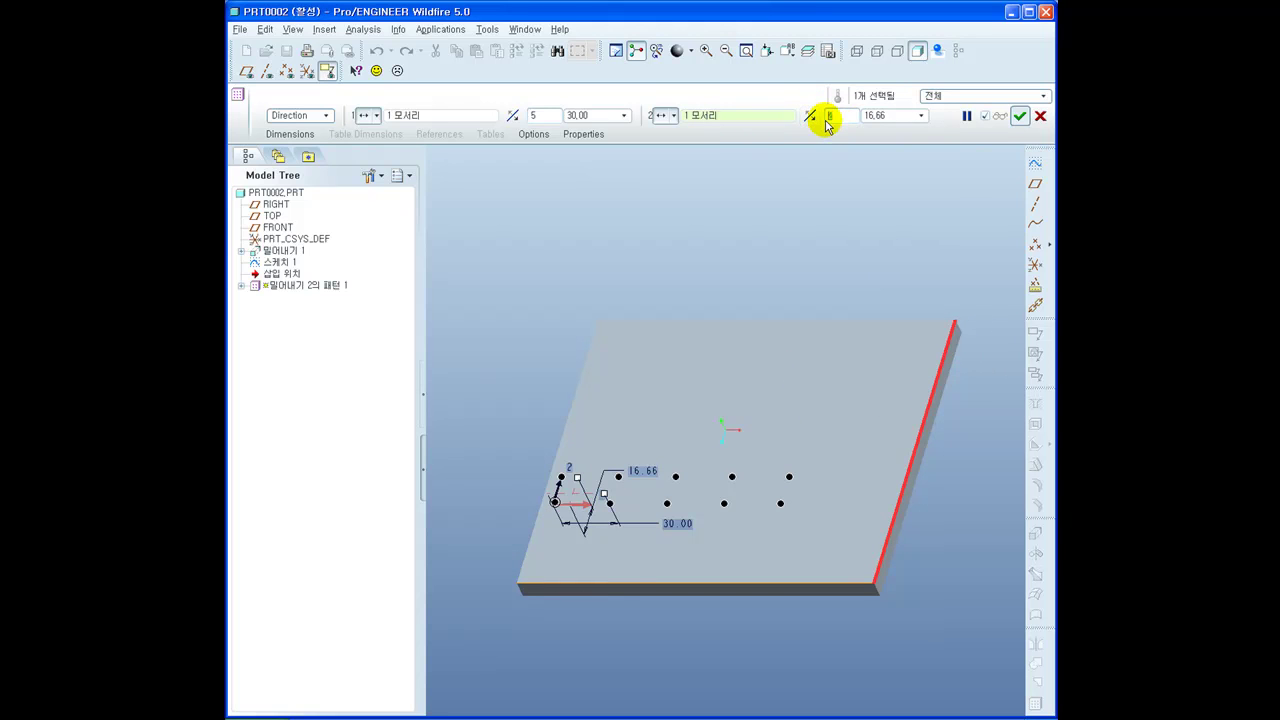
type("4")
key("Return")
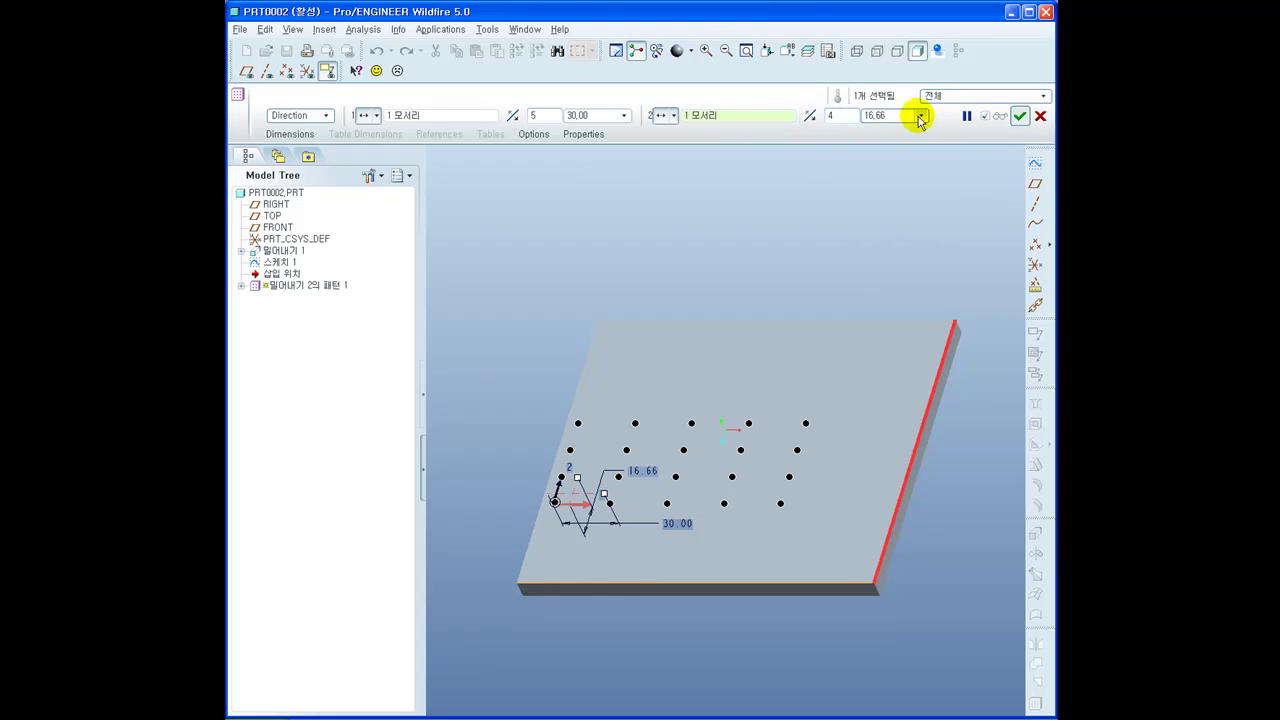
type("20")
key("Return")
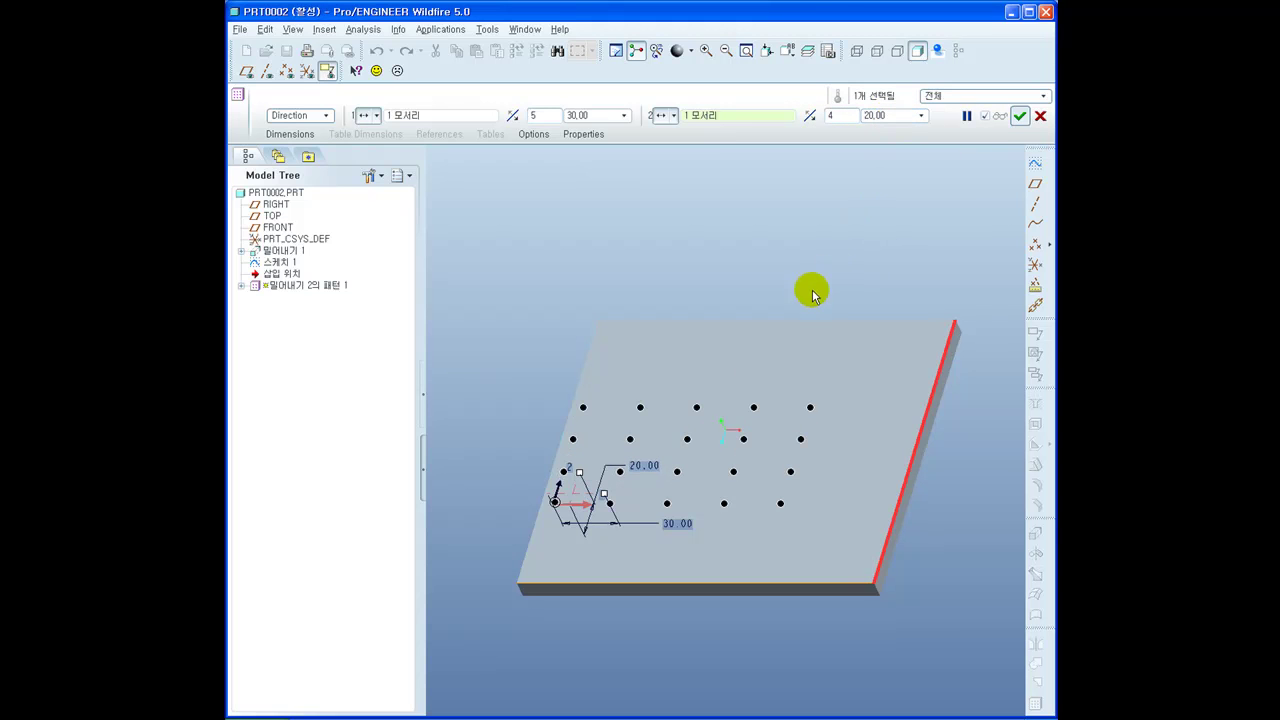
left_click(1019, 115)
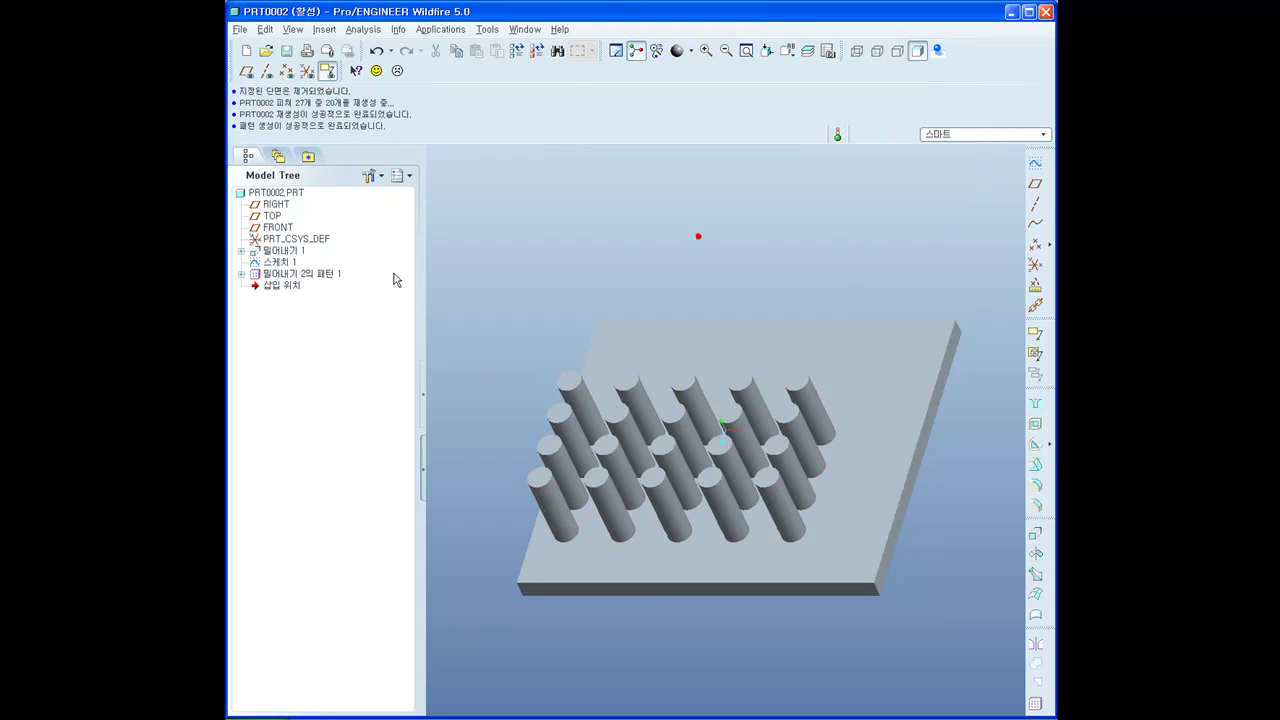
Redefine the cylinder pattern to skip the third instance of the third row and the fourth instance of the fourth row
left_click(296, 273)
right_click(290, 275)
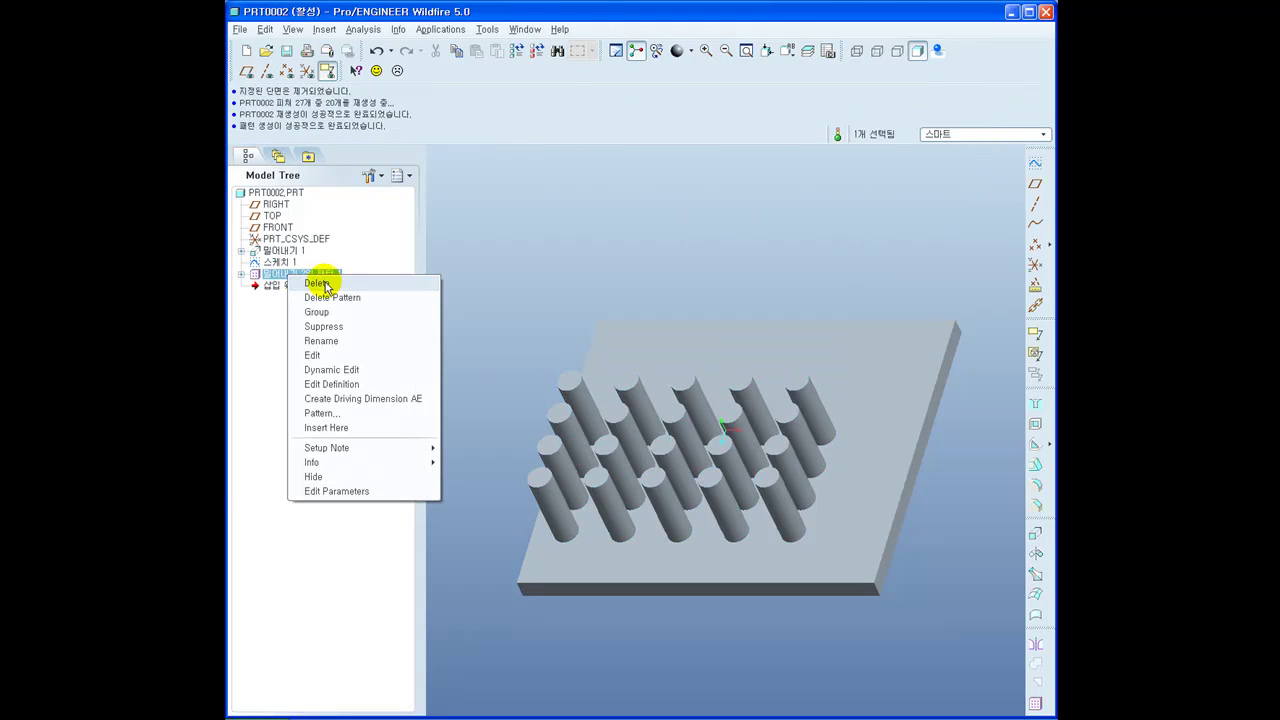
left_click(345, 384)
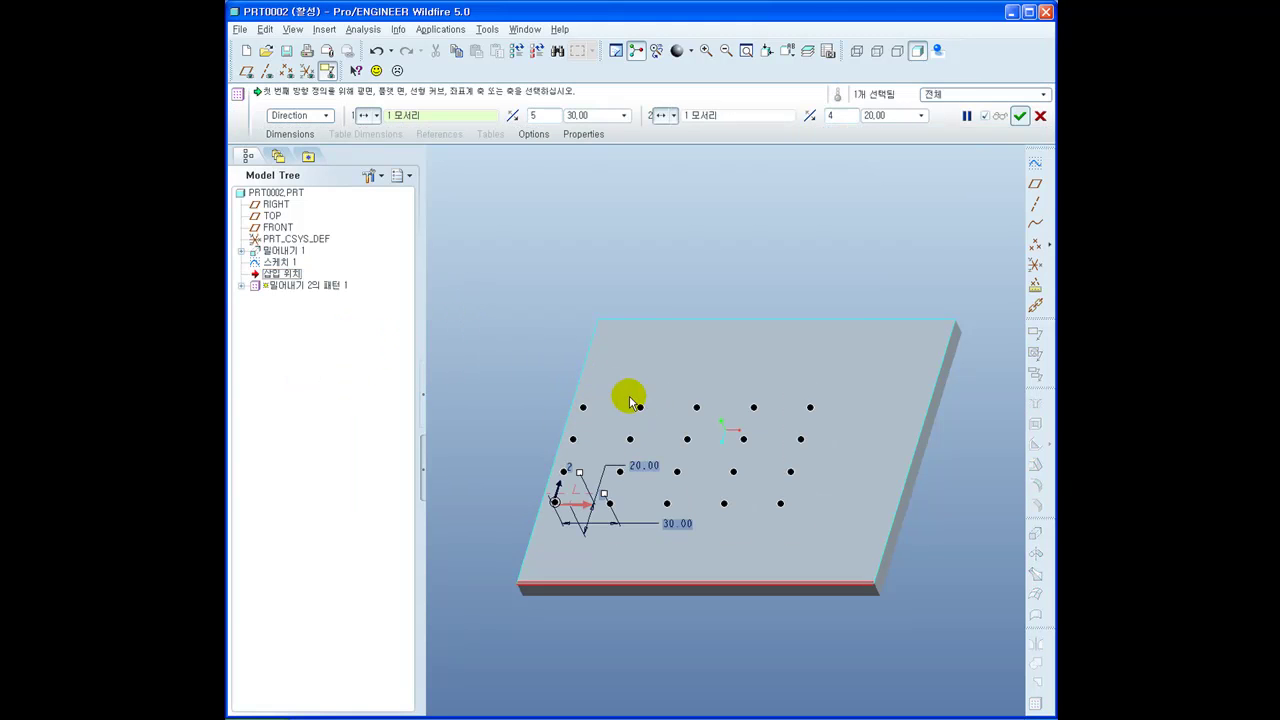
left_click(686, 439)
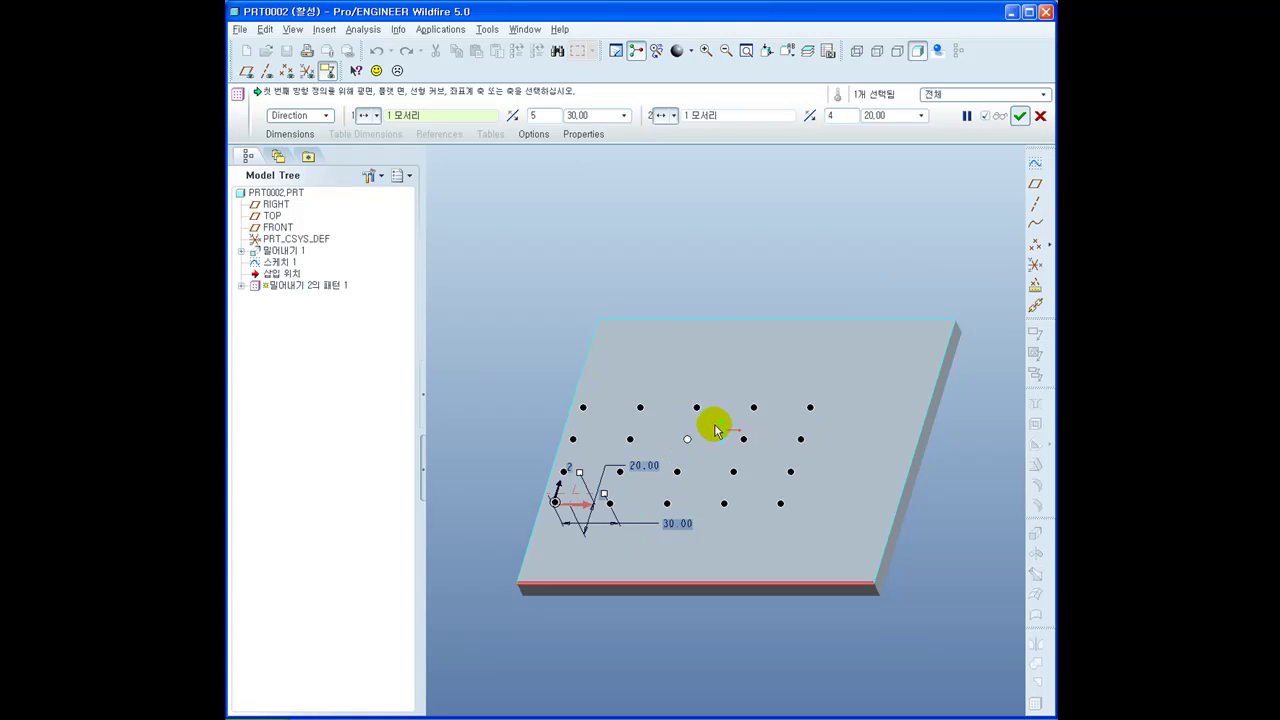
middle_click(714, 258)
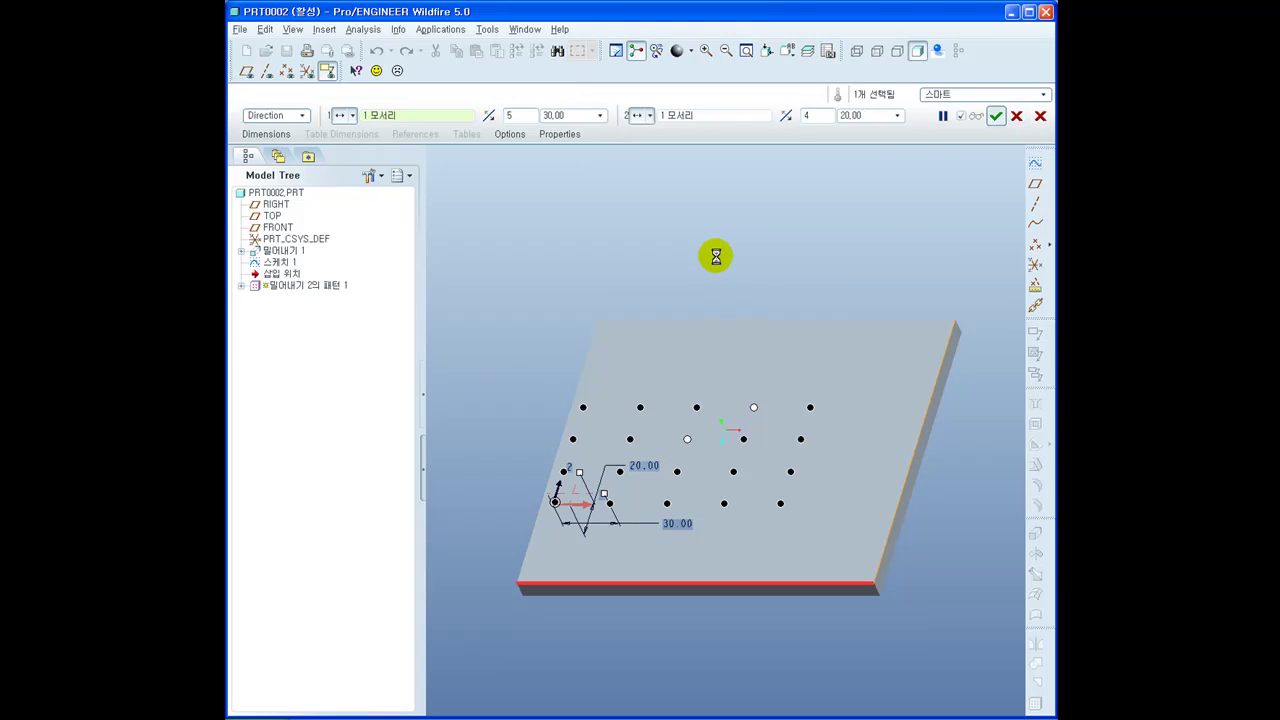
mouse_move(711, 251)
middle_mouse_down()
mouse_move(740, 294)
mouse_move(724, 265)
middle_mouse_up()
Delete only the pattern while keeping the original cylinder, and undo that deletion
left_click(308, 273)
left_click(517, 240)
left_click(298, 267)
right_click(297, 268)
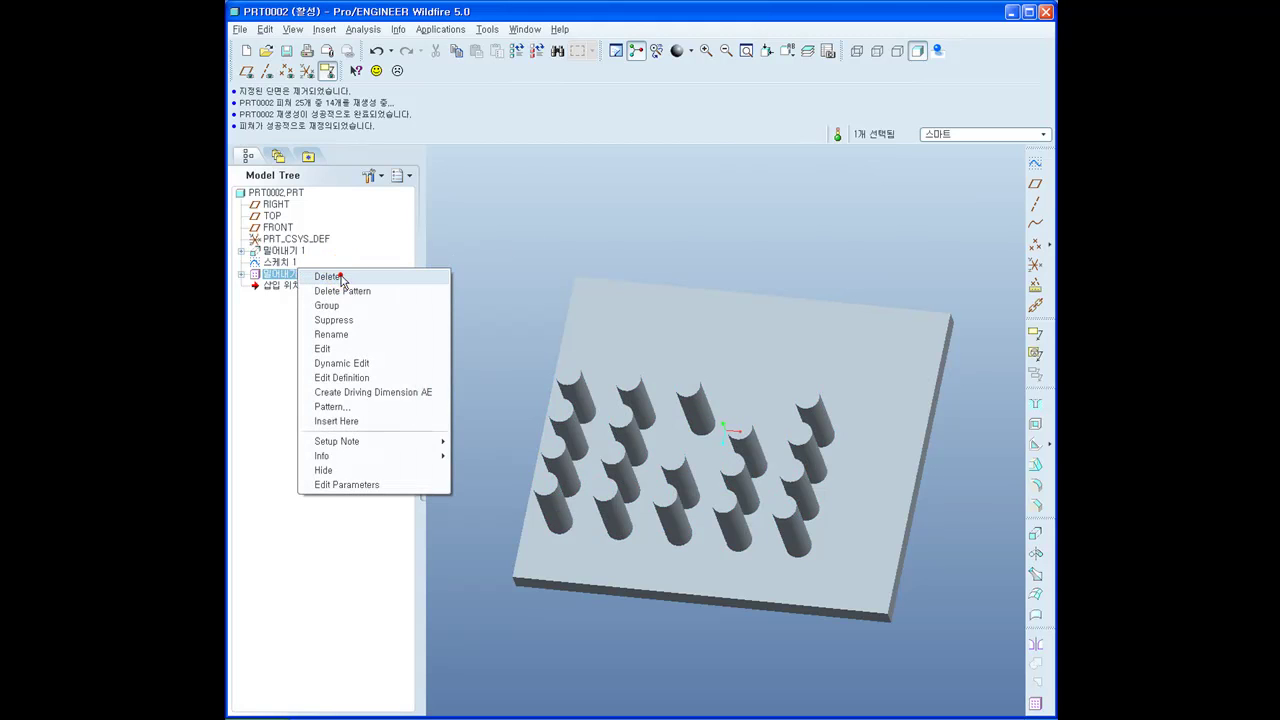
left_click(343, 290)
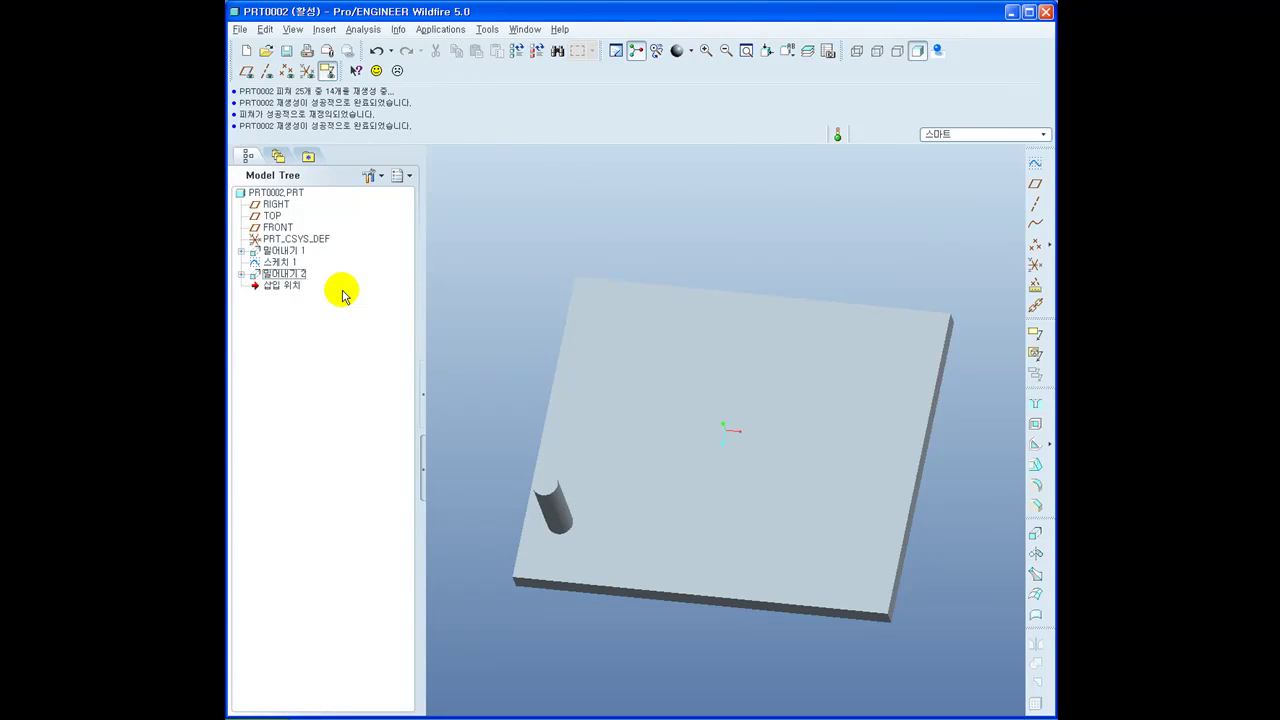
left_click(376, 70)
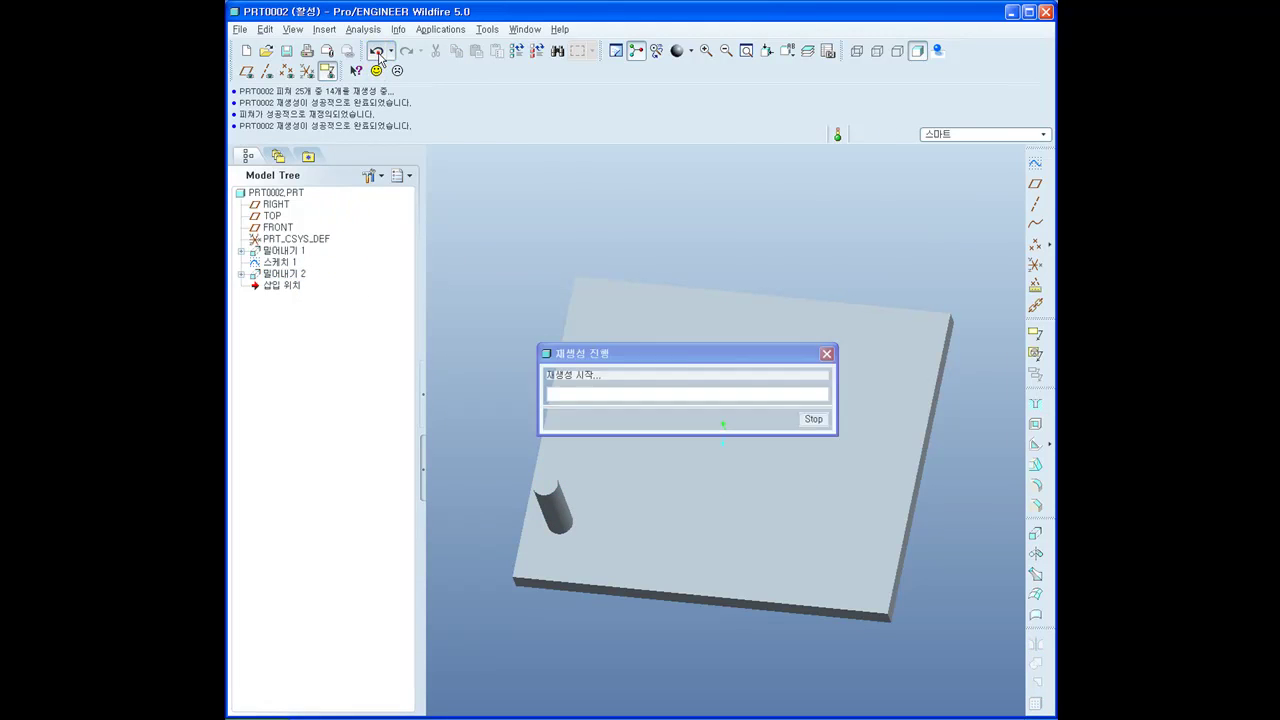
Delete the patterned cylinders together with their original extrusion
right_click(292, 276)
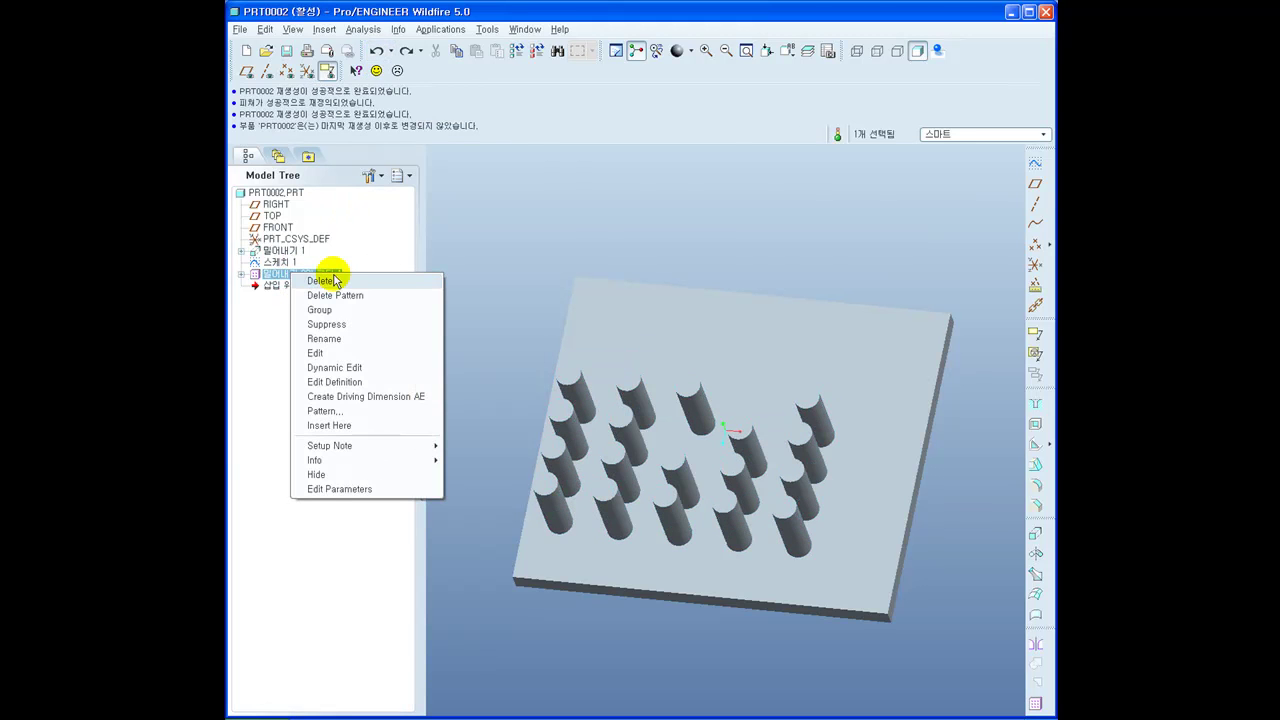
left_click(333, 281)
left_click(656, 396)
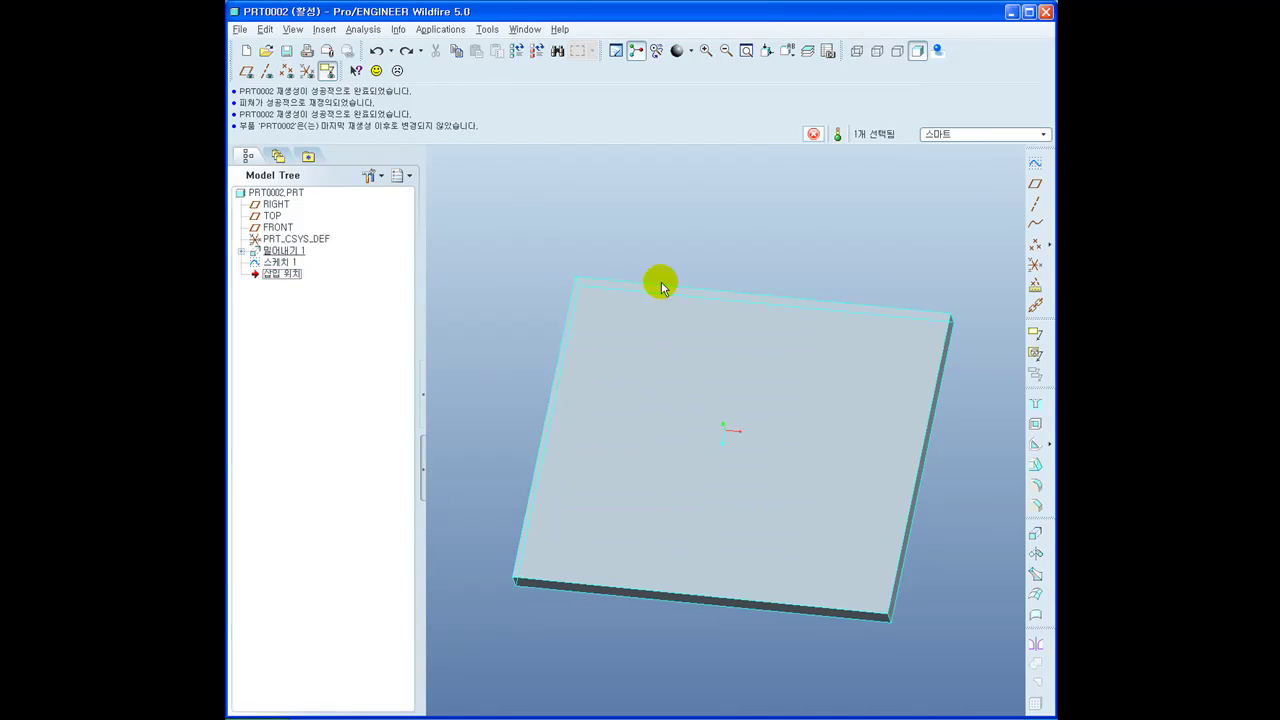
Start an extrude with its internal sketch on the plate face that carries the arc and the slanted line
mouse_move(650, 272)
middle_mouse_down()
mouse_move(743, 229)
mouse_move(766, 326)
mouse_move(814, 374)
mouse_move(650, 330)
mouse_move(783, 277)
middle_mouse_up()
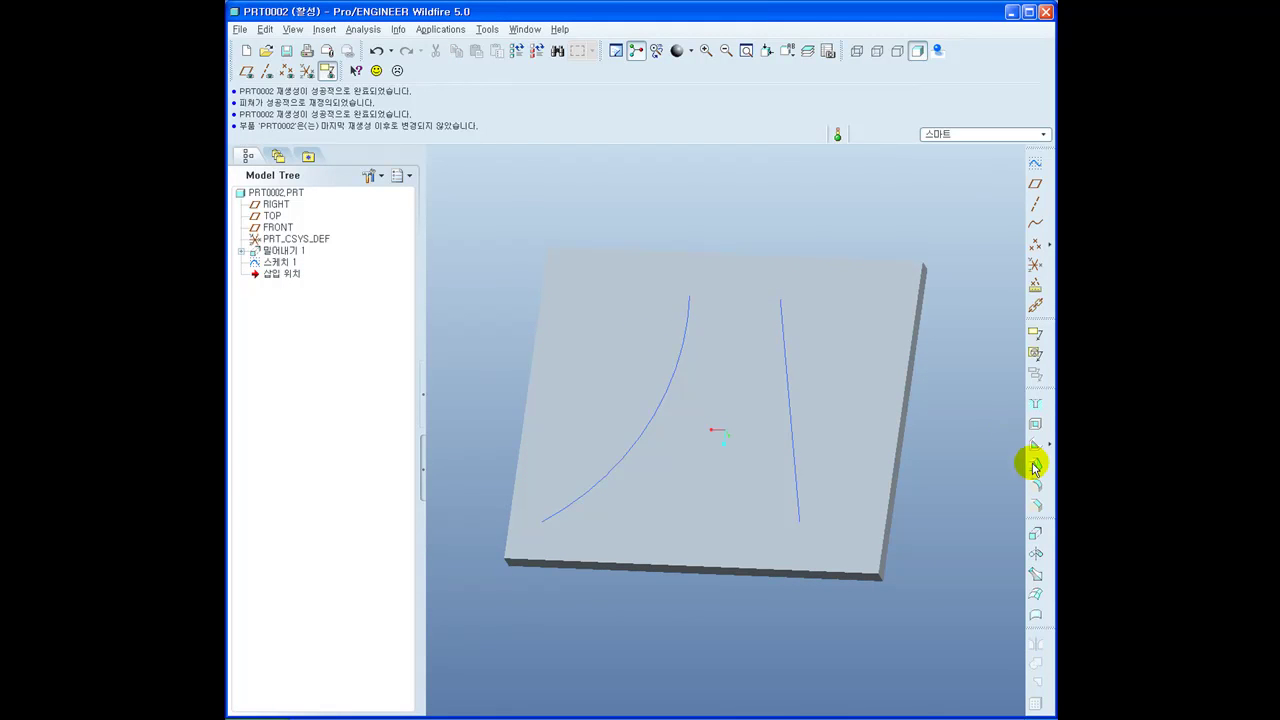
left_click(1035, 533)
right_click(740, 210)
left_click(774, 220)
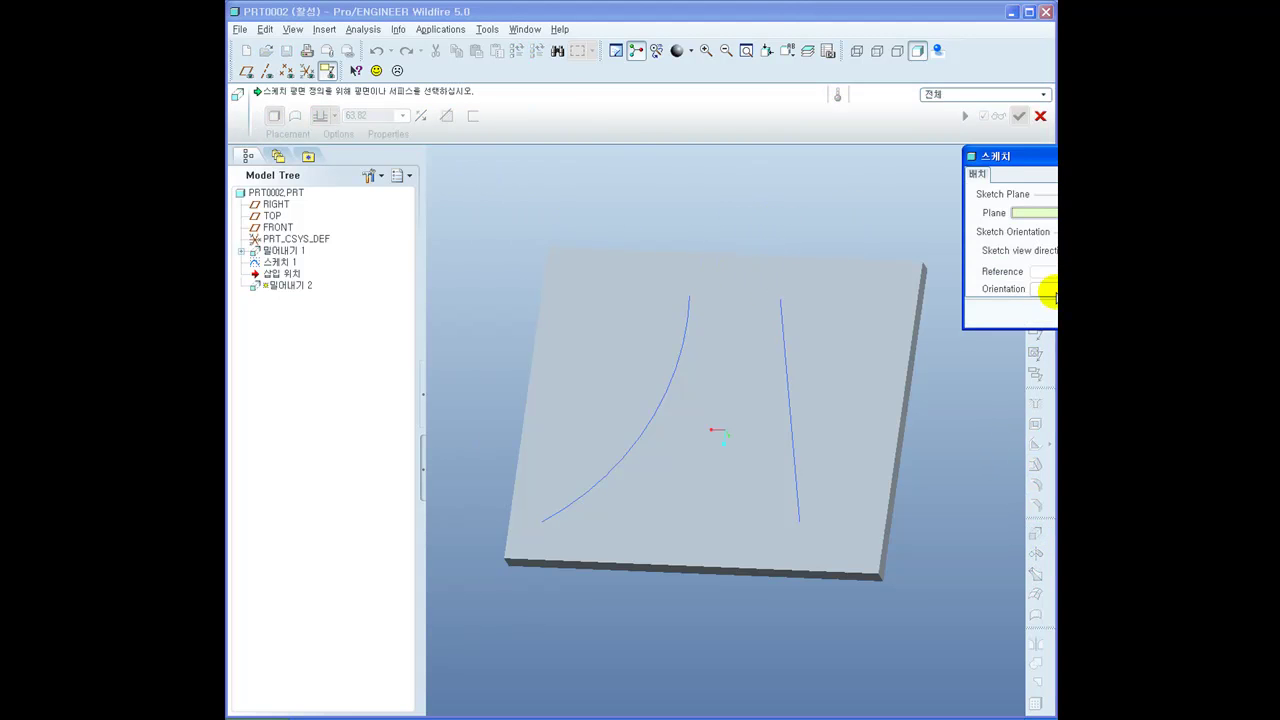
left_click(734, 363)
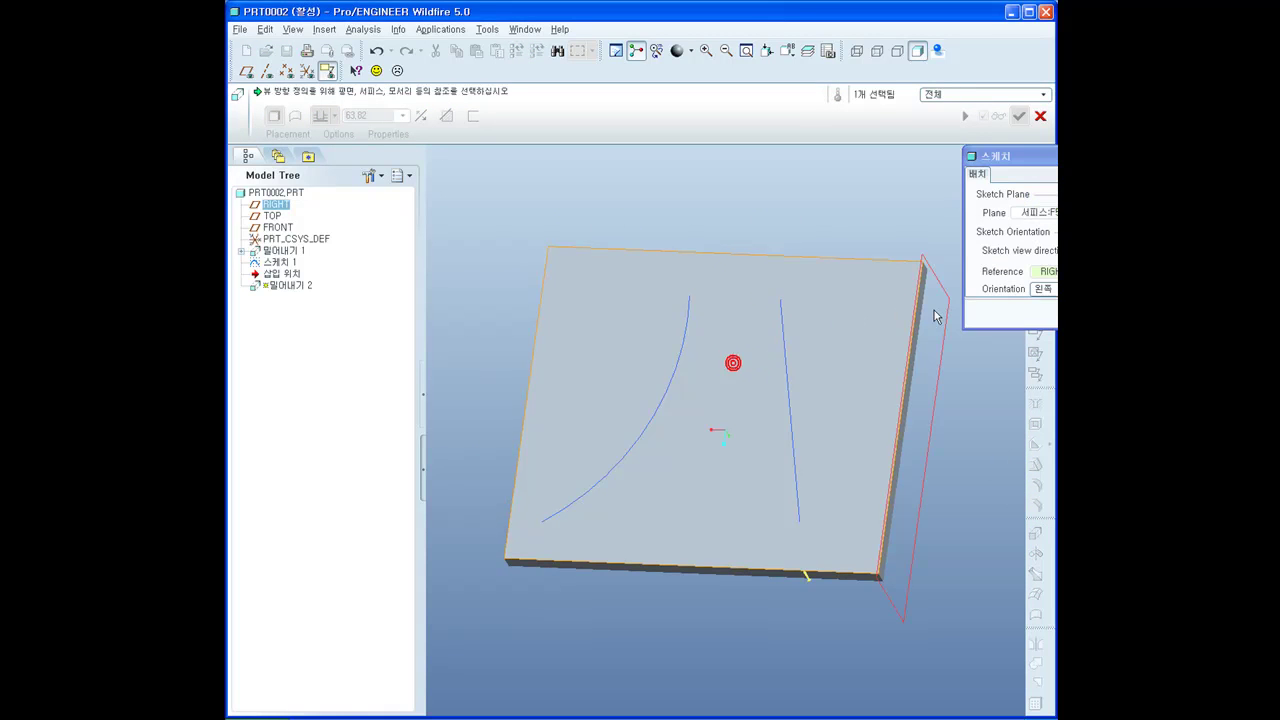
middle_click(808, 577)
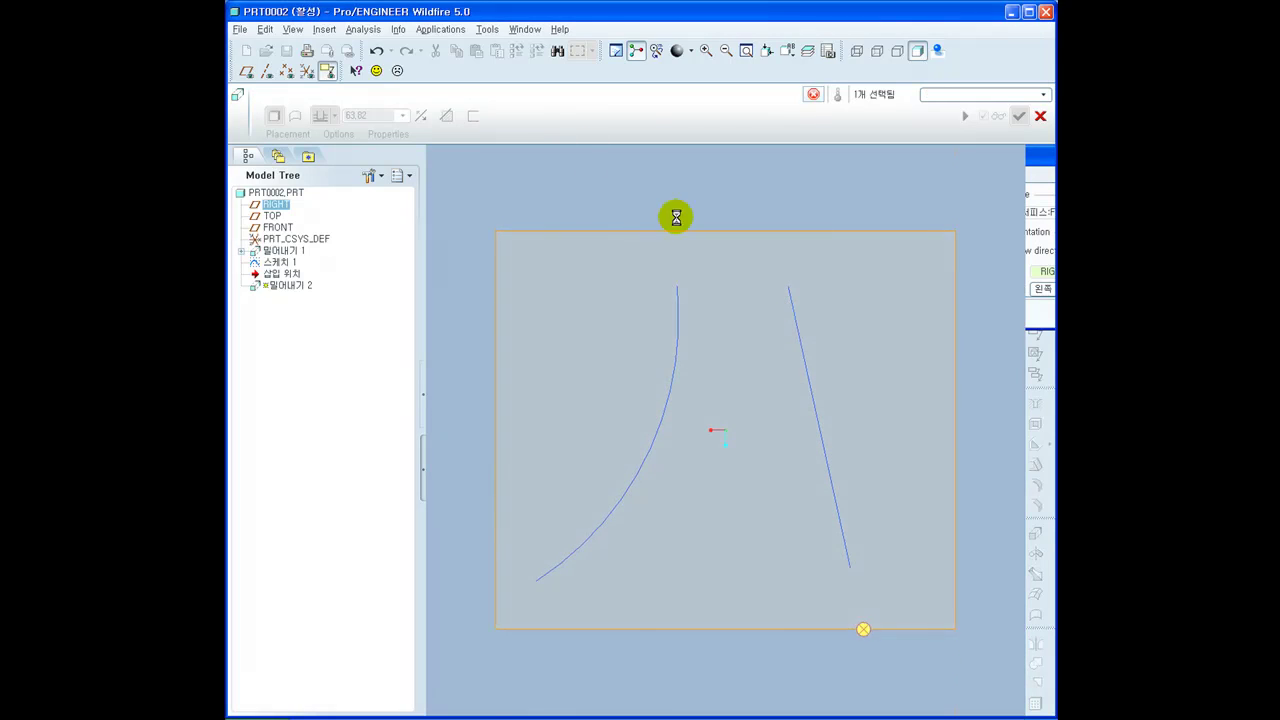
Add the existing slanted line at its upper end as a reference for the new sketch
left_click(359, 29)
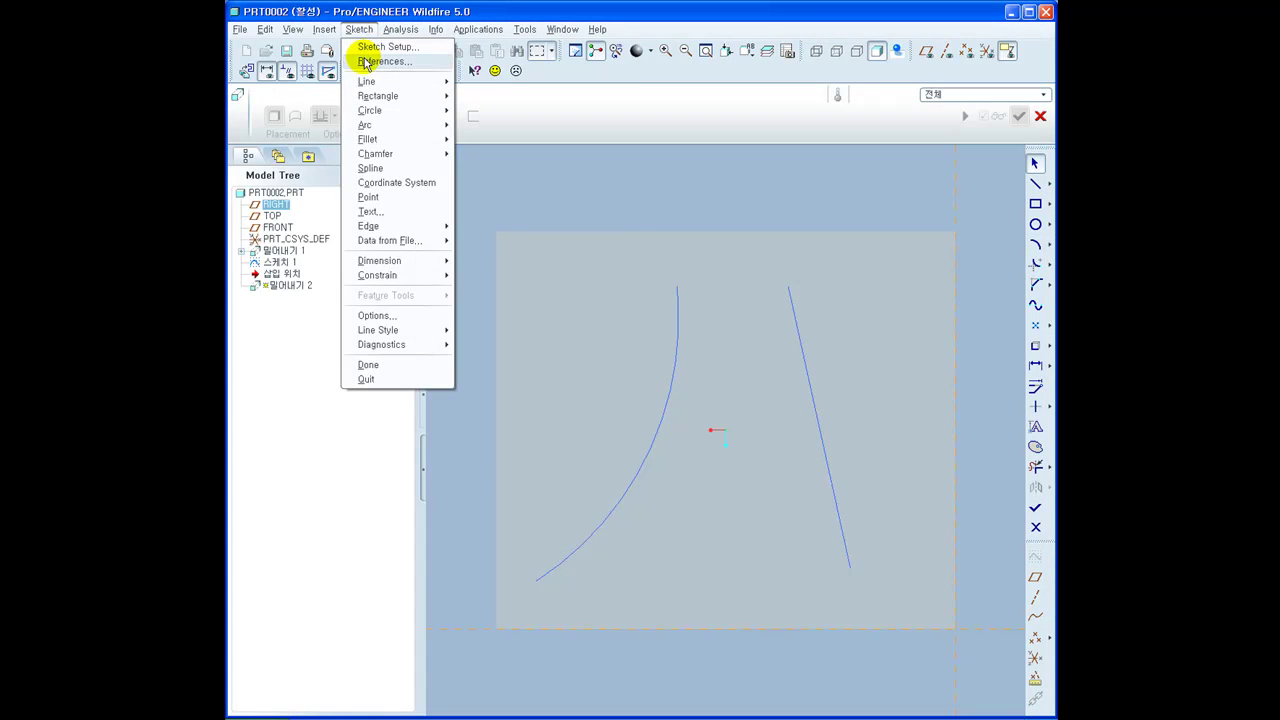
left_click(364, 63)
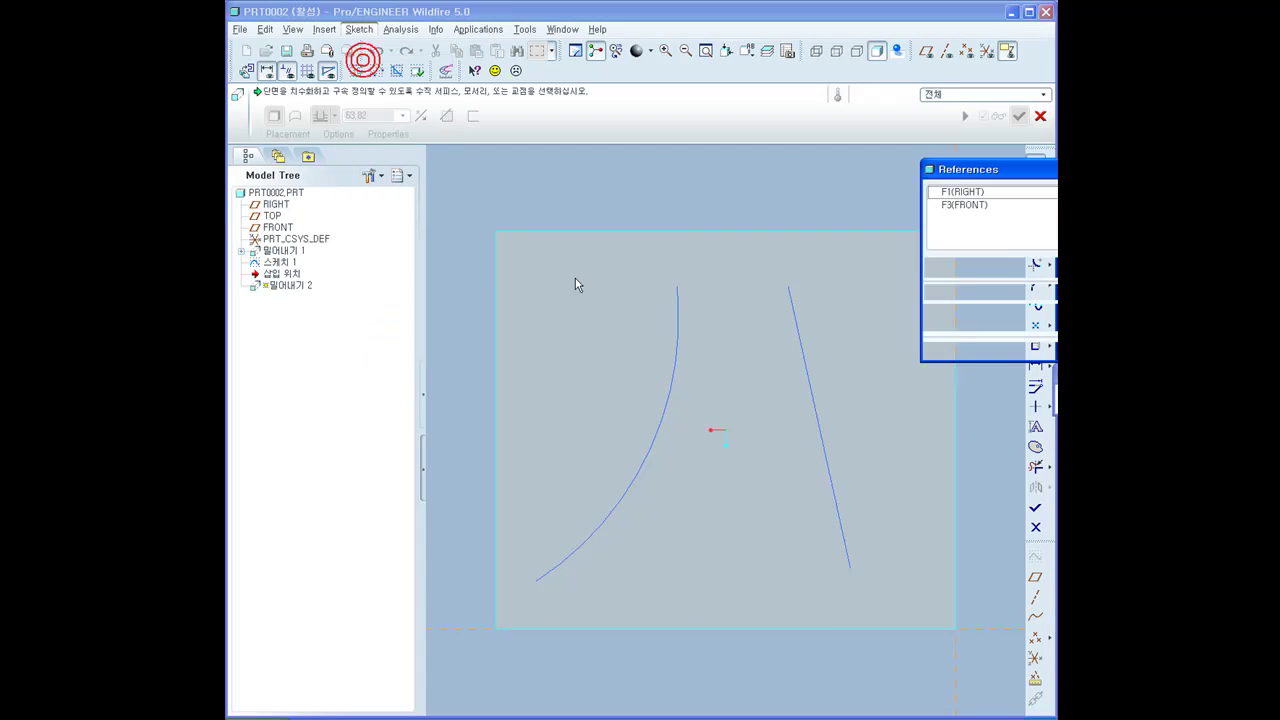
left_click(790, 291)
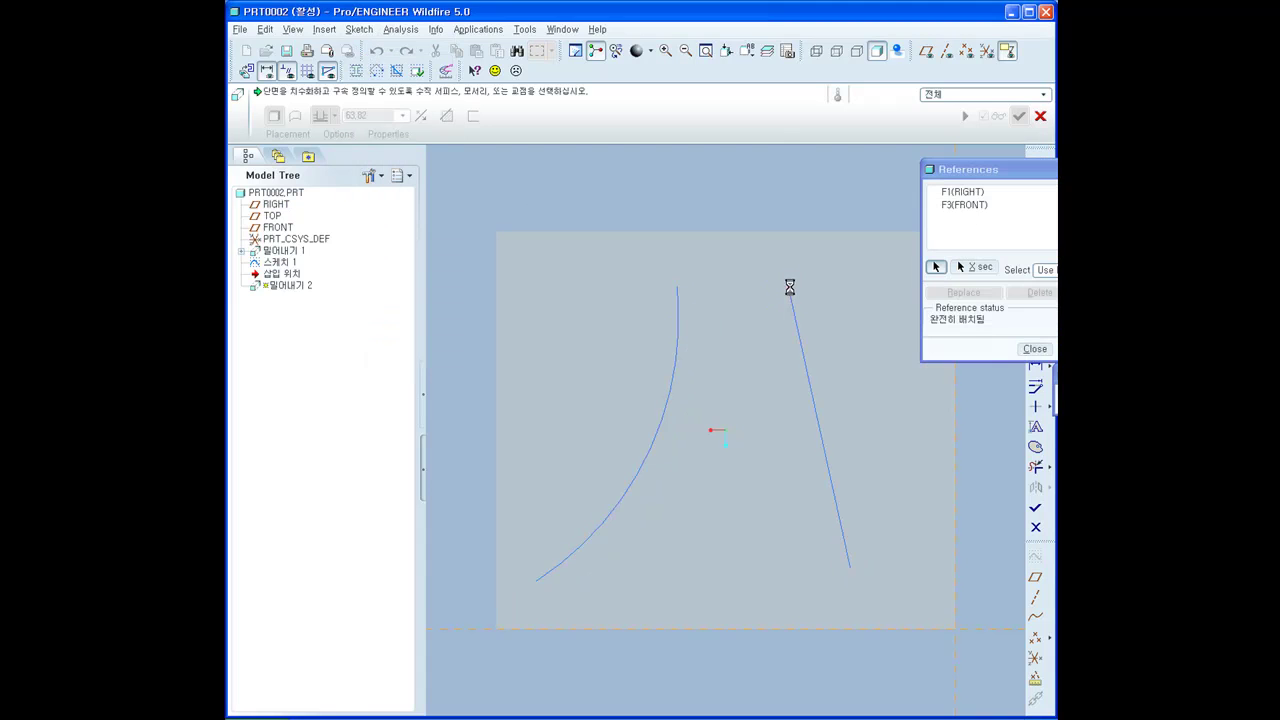
left_click(1032, 348)
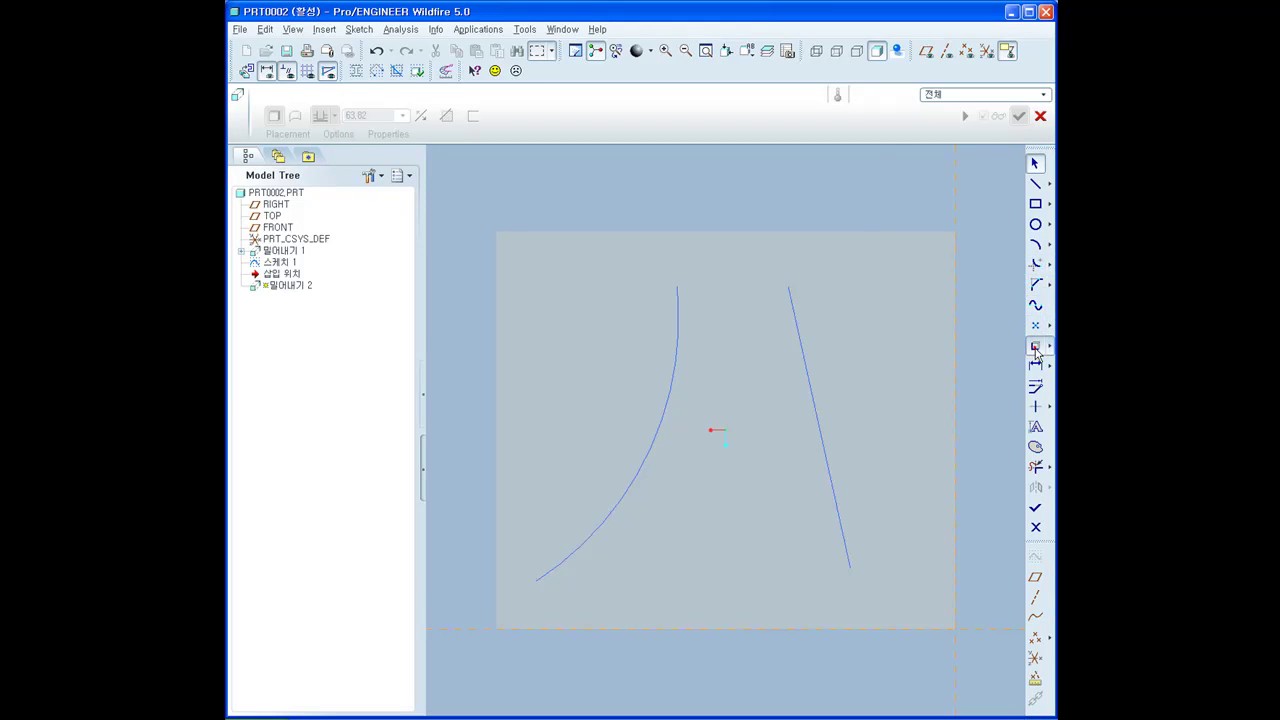
Project the existing arc and slanted line into the sketch as single used edges
left_click(1035, 347)
left_click(672, 343)
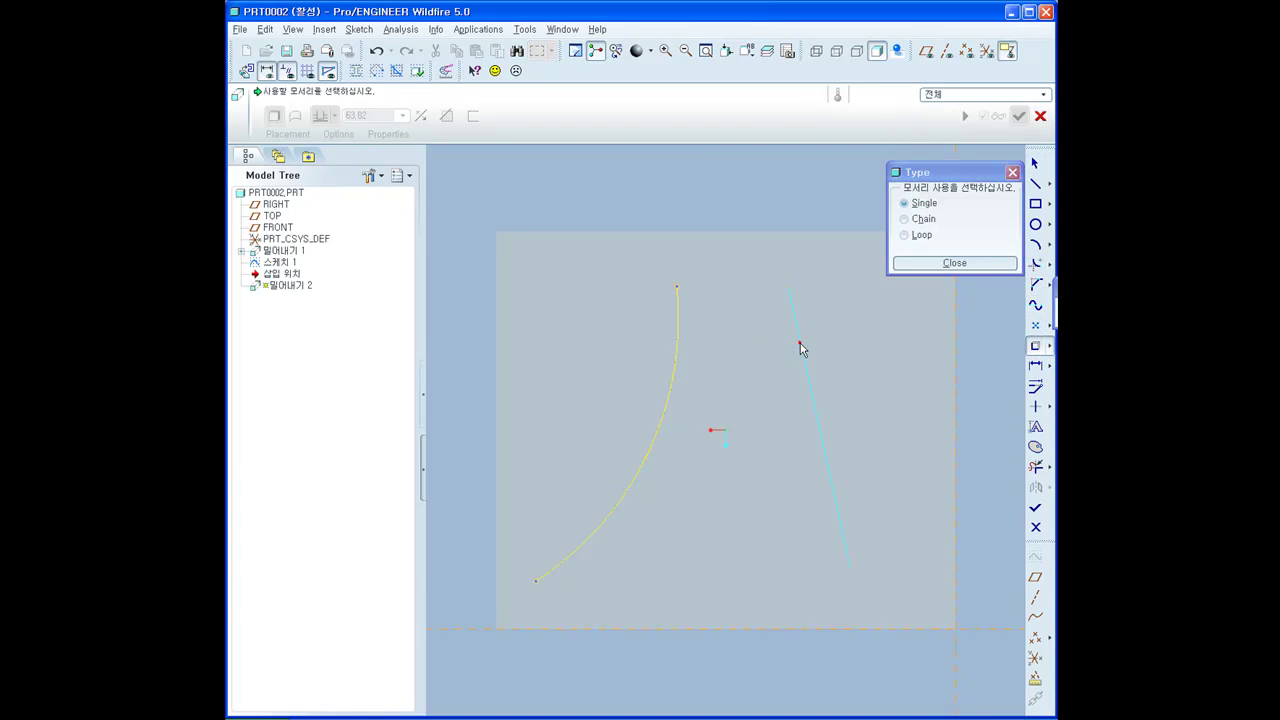
left_click(942, 265)
Draw two horizontal lines between the arc and the slanted line near their upper ends, and trim the curve segments outside them
left_click(1035, 183)
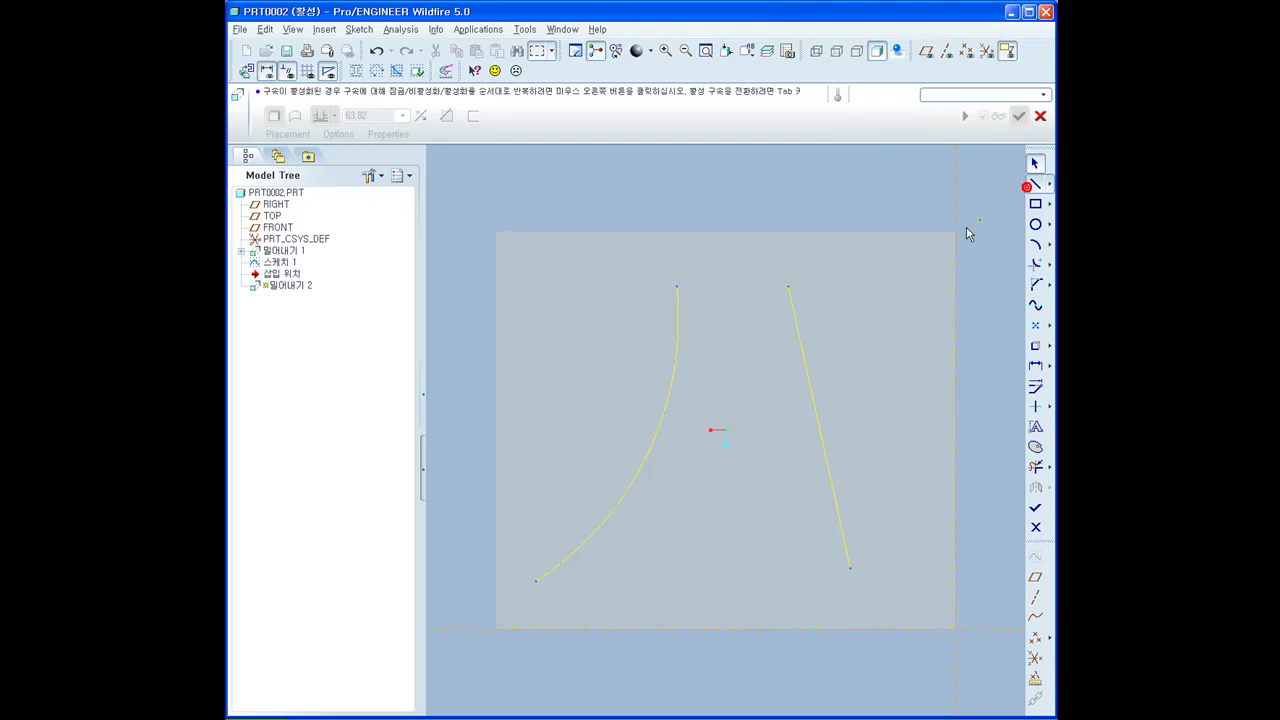
middle_click(833, 301)
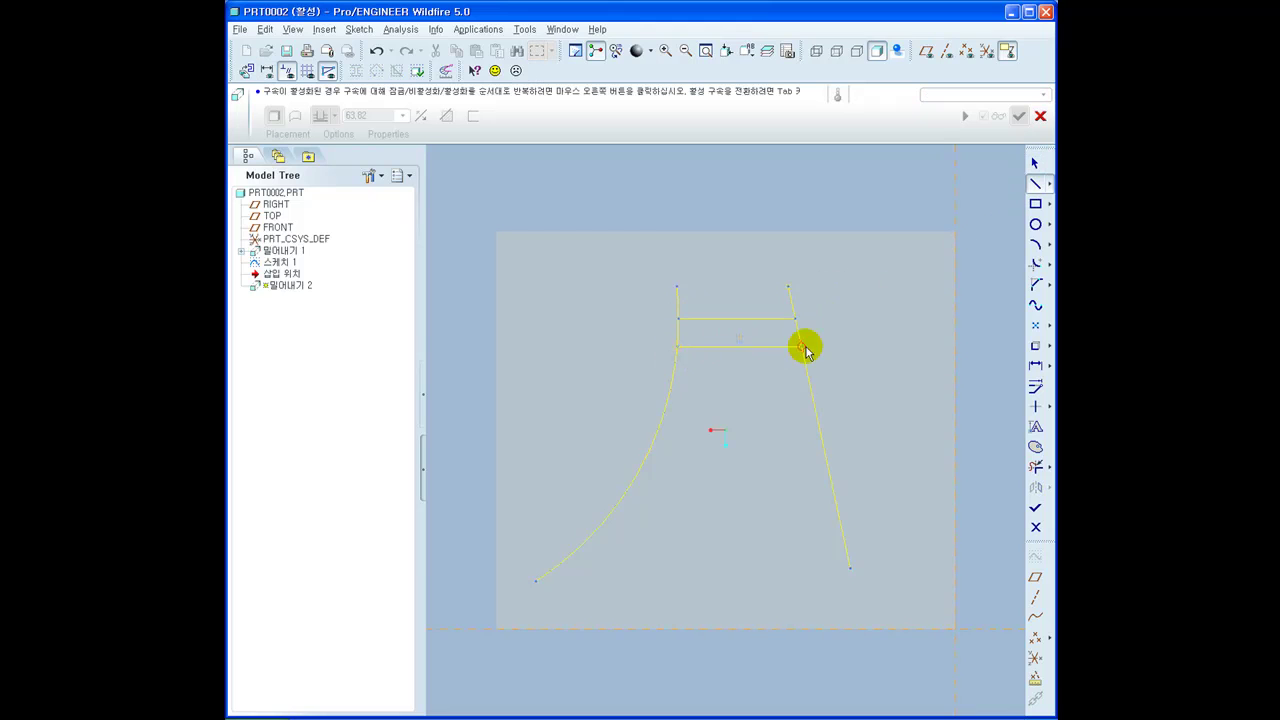
left_click(1035, 466)
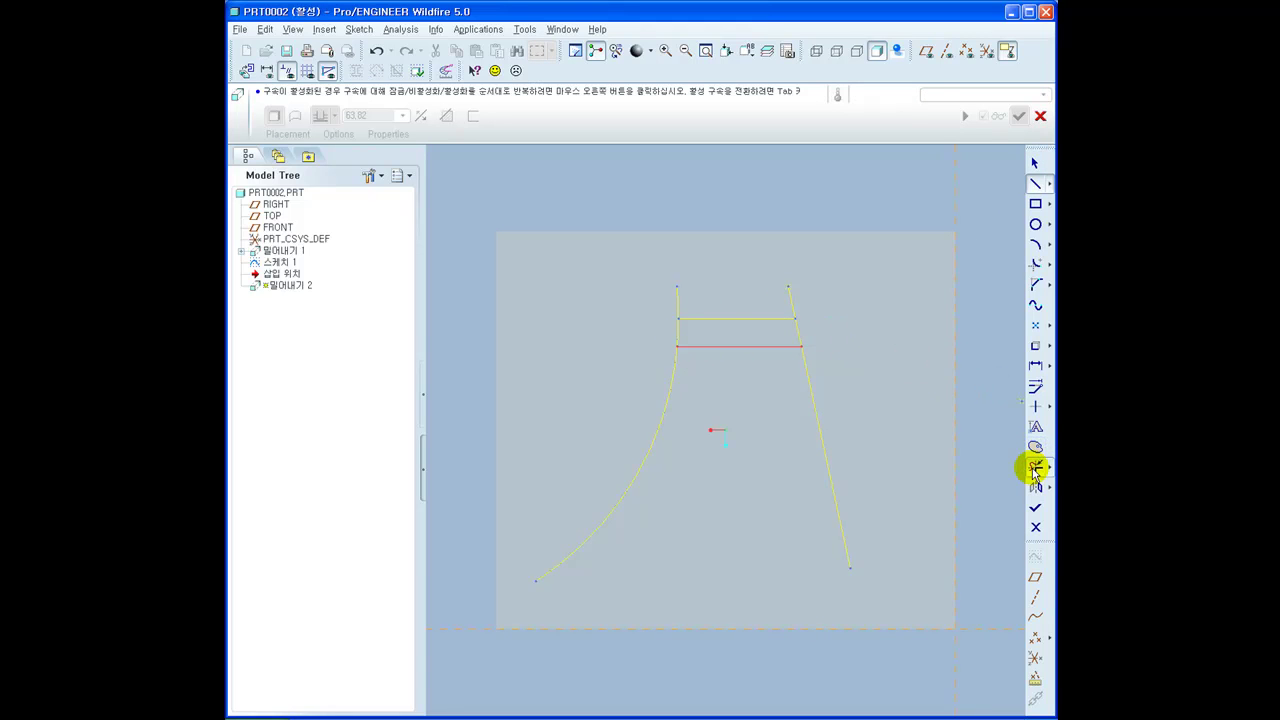
mouse_move(815, 428)
left_mouse_down()
mouse_move(702, 417)
mouse_move(632, 364)
mouse_move(660, 298)
left_mouse_up()
Dimension the distance between the two horizontal lines of the profile
scroll(810, 320, "down", 2)
left_click(1035, 365)
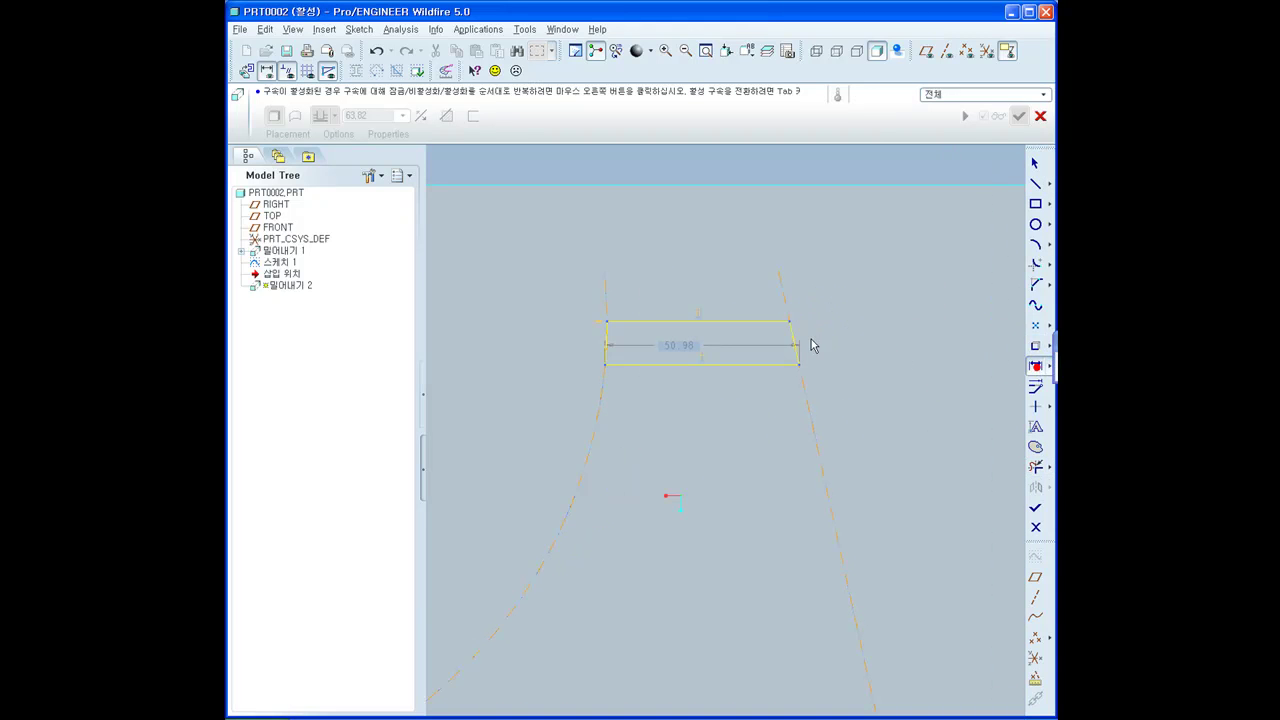
middle_click(853, 343)
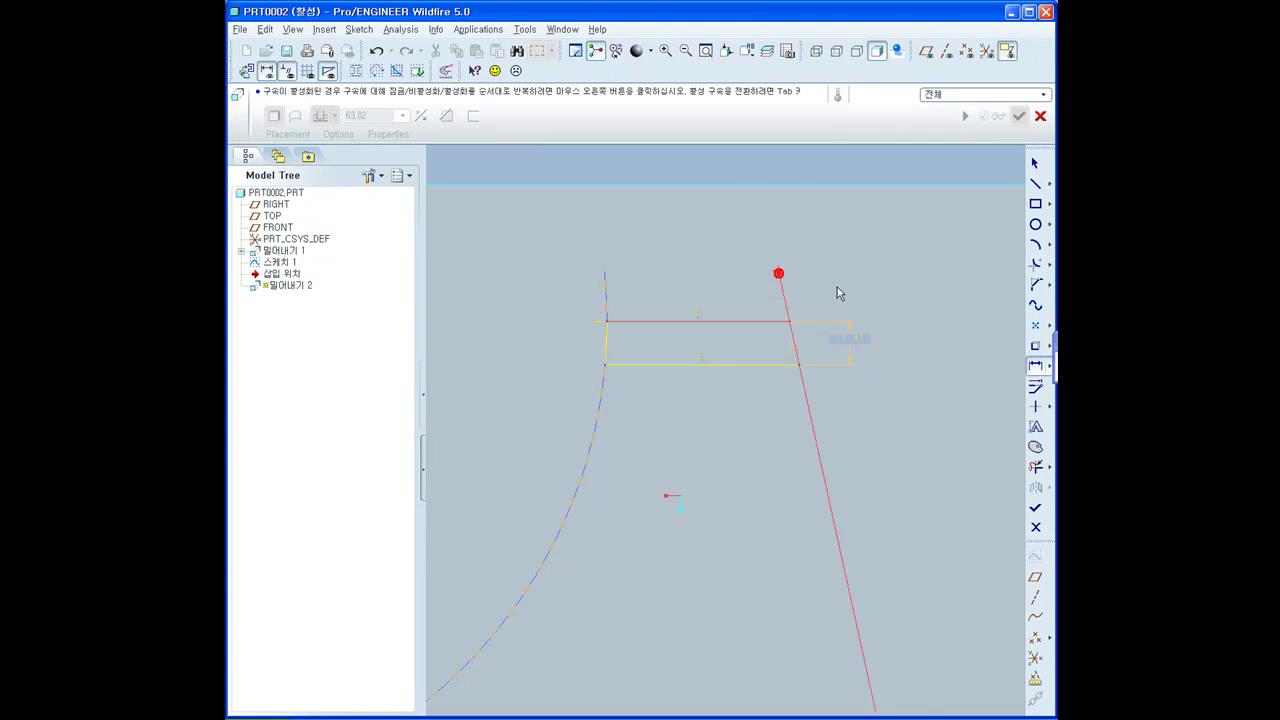
Try to dimension the upper horizontal line from the slanted line's upper endpoint, and undo the conflicting dimension
left_click(779, 274)
middle_click(838, 287)
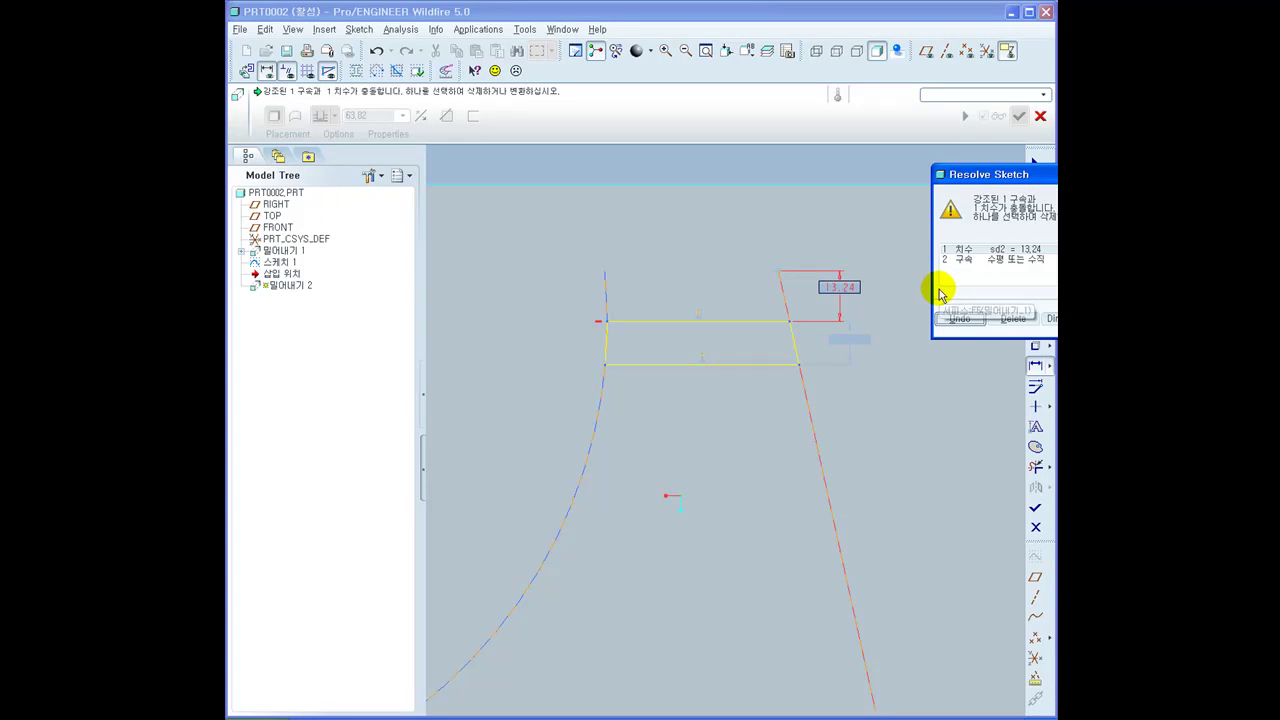
left_click(996, 259)
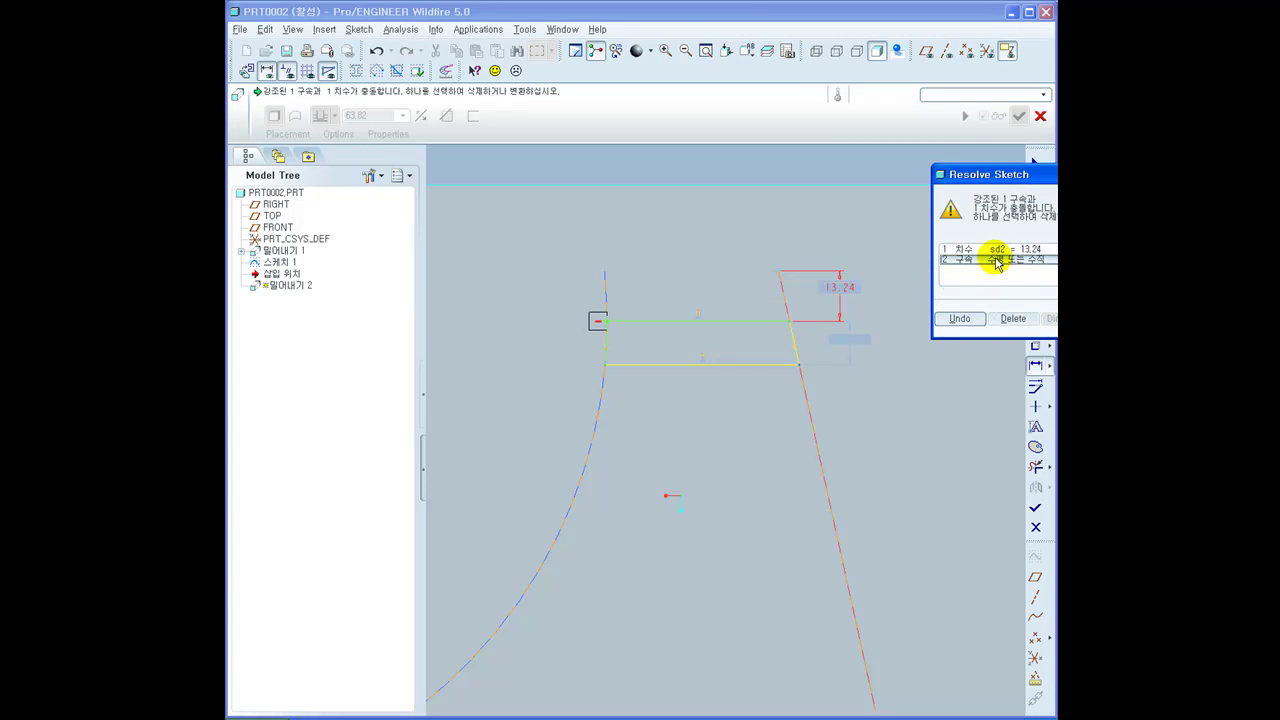
left_click(959, 319)
Delete the horizontal alignment constraint at the arc-side end of the profile's upper line
left_click_drag(783, 336, 615, 332)
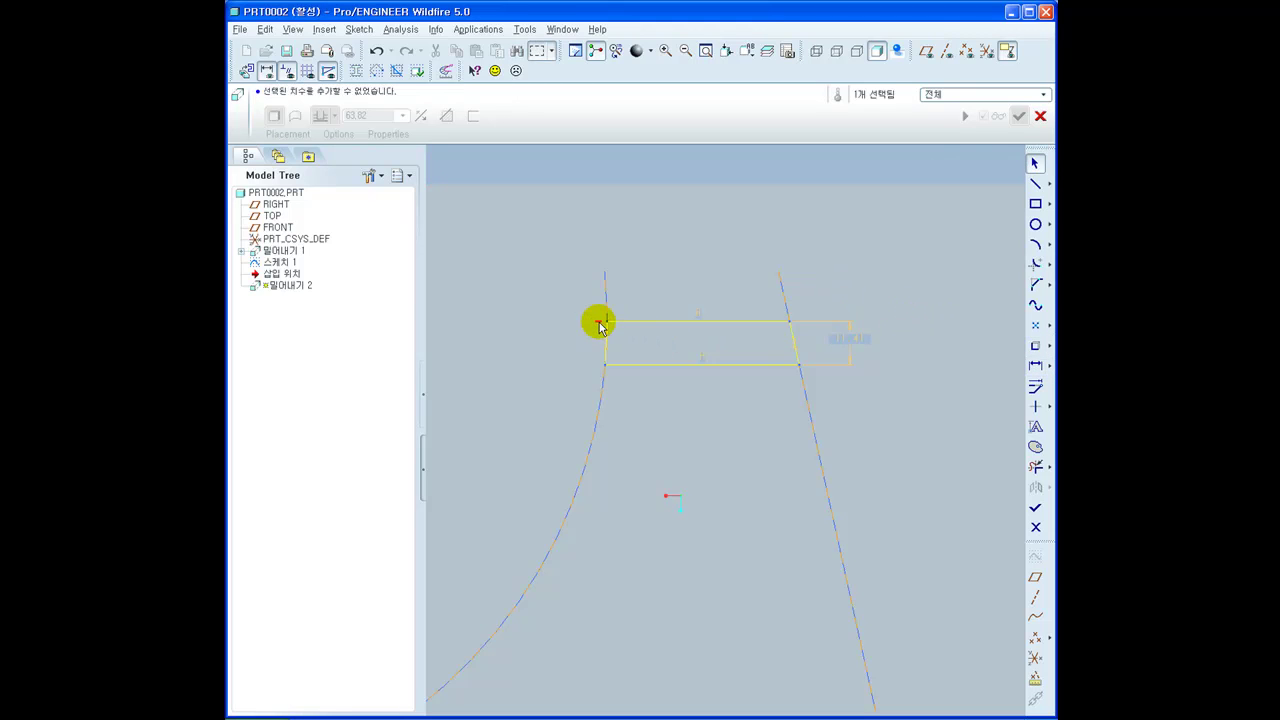
left_click(800, 280)
left_click(1032, 385)
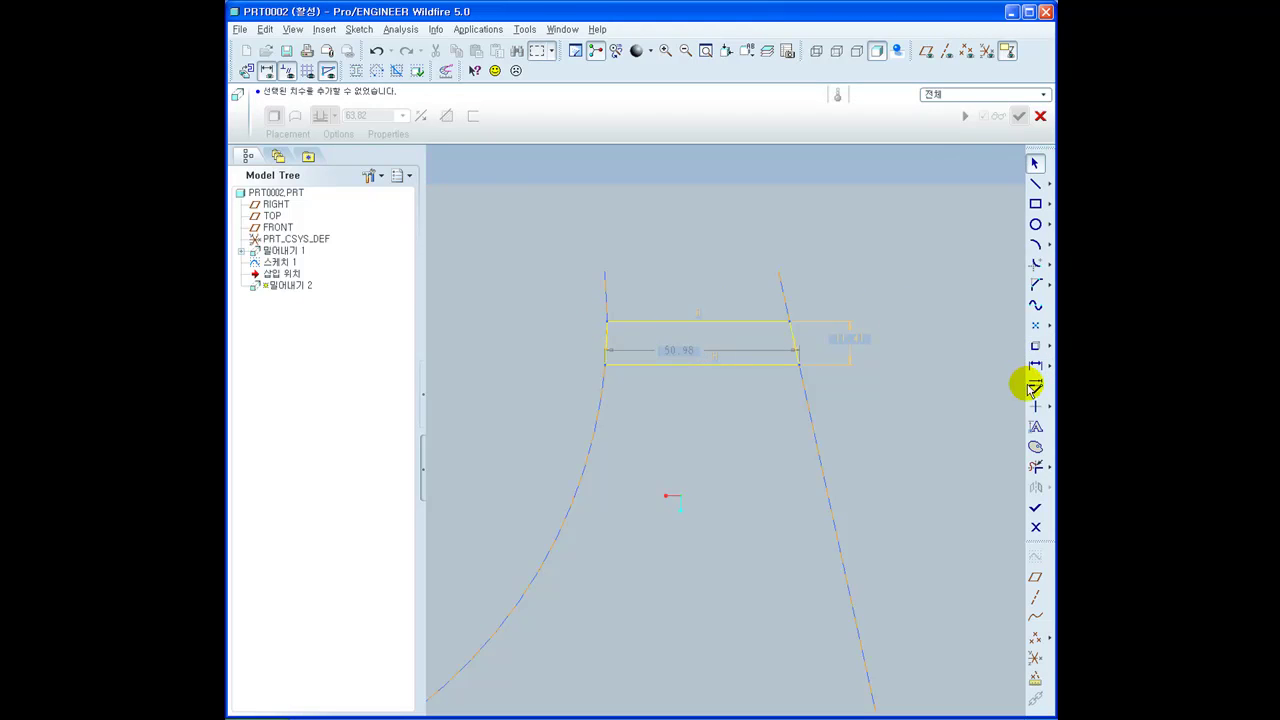
Dimension the vertical distance from the profile's upper horizontal line to the slanted line's upper endpoint
left_click(1035, 366)
left_click(760, 323)
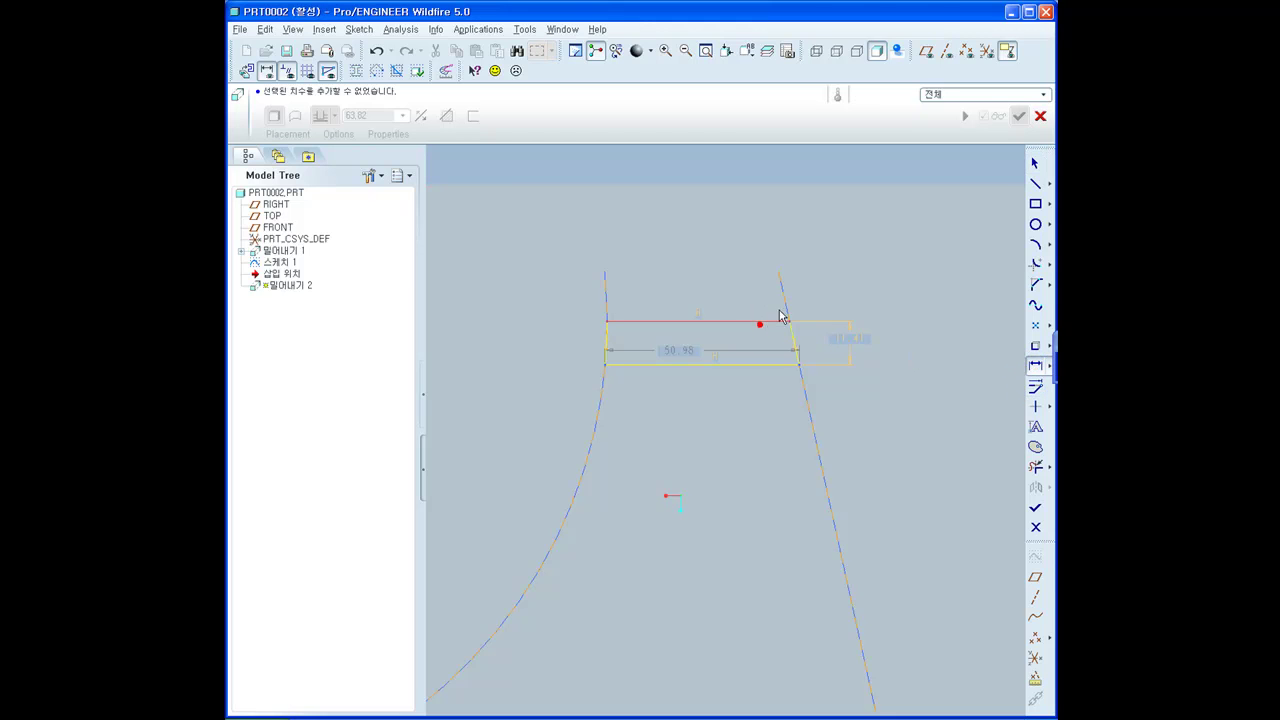
left_click(780, 280)
middle_click(832, 280)
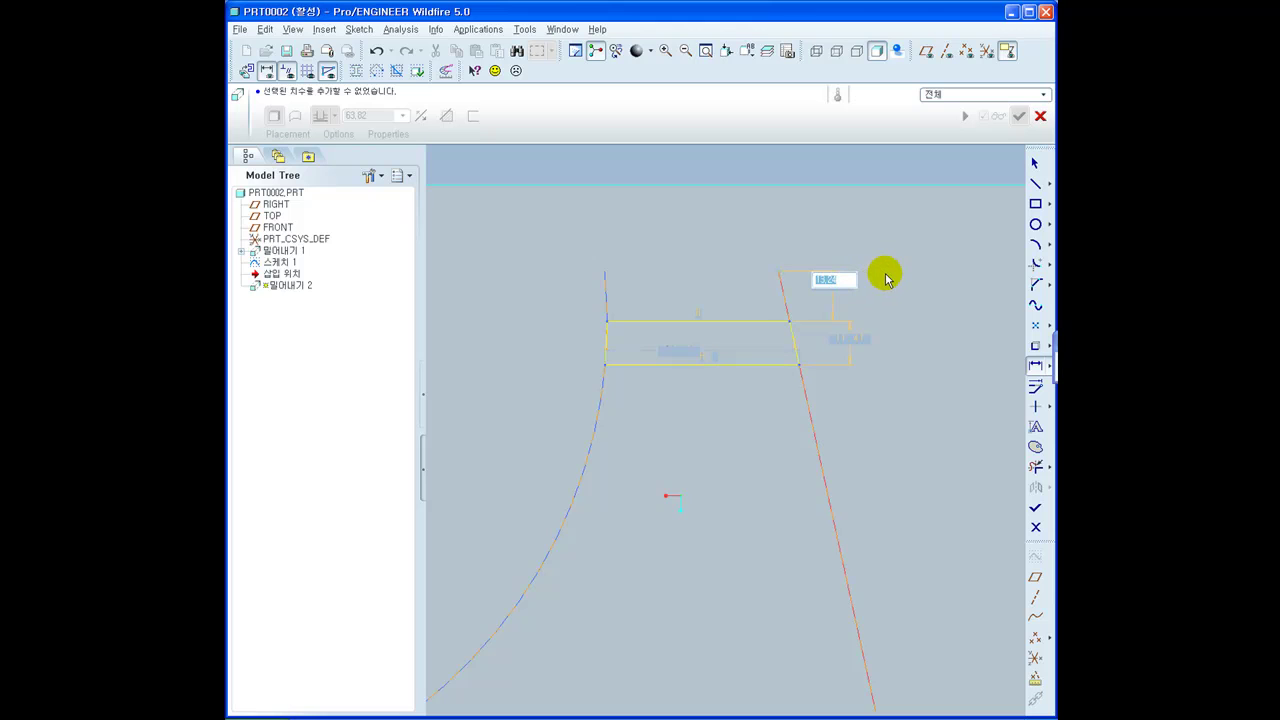
Set the distance between the profile's two horizontal lines to 10 and finish the sketch
left_click(860, 340)
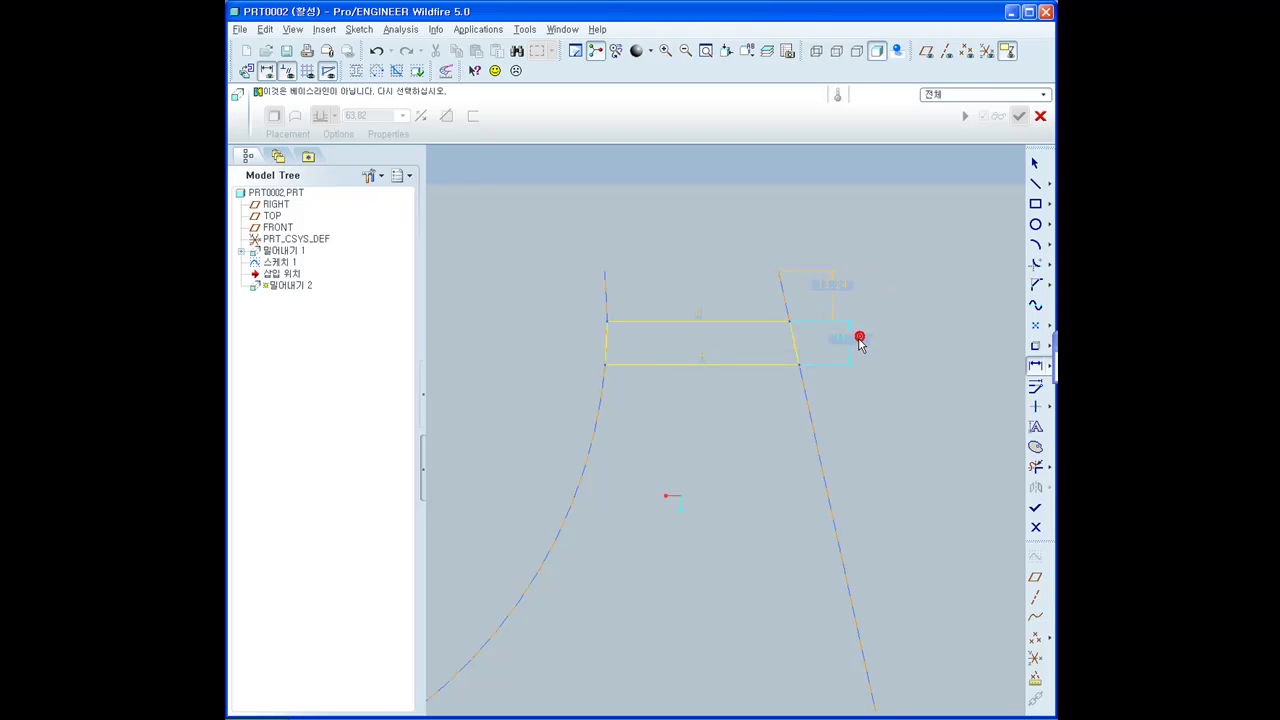
left_click(1035, 163)
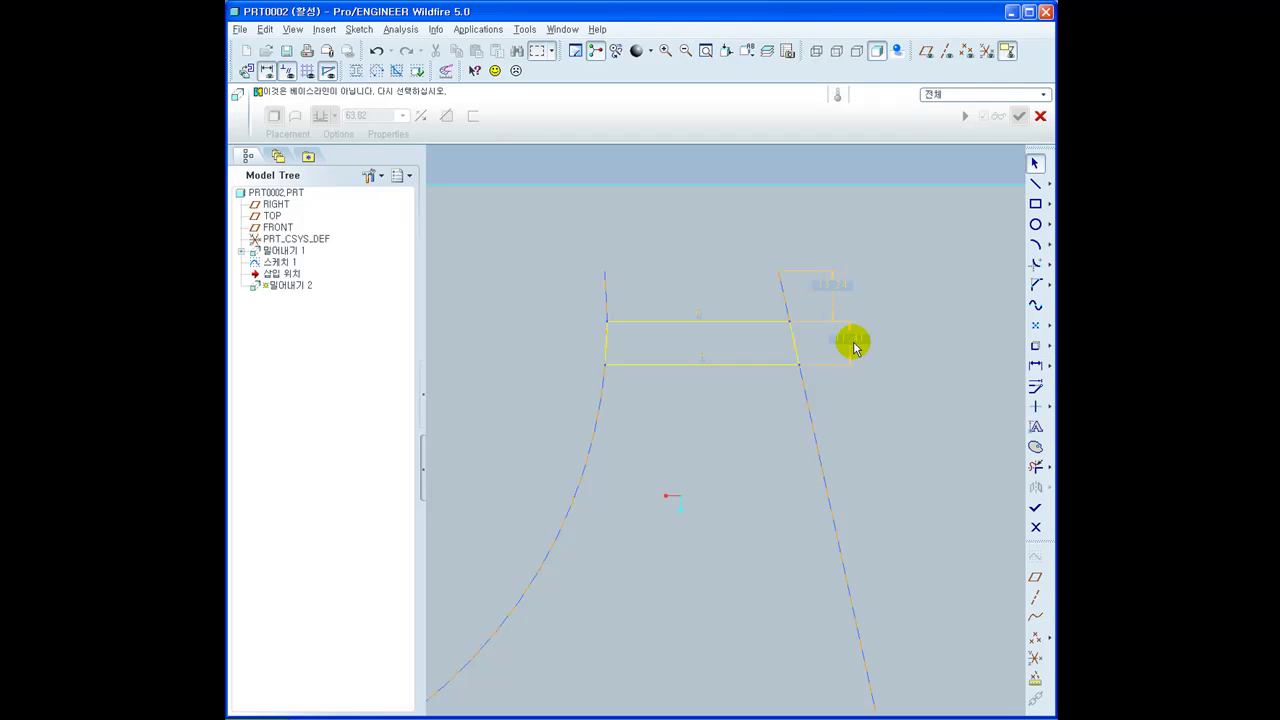
type("10")
key("Return")
left_click(1035, 509)
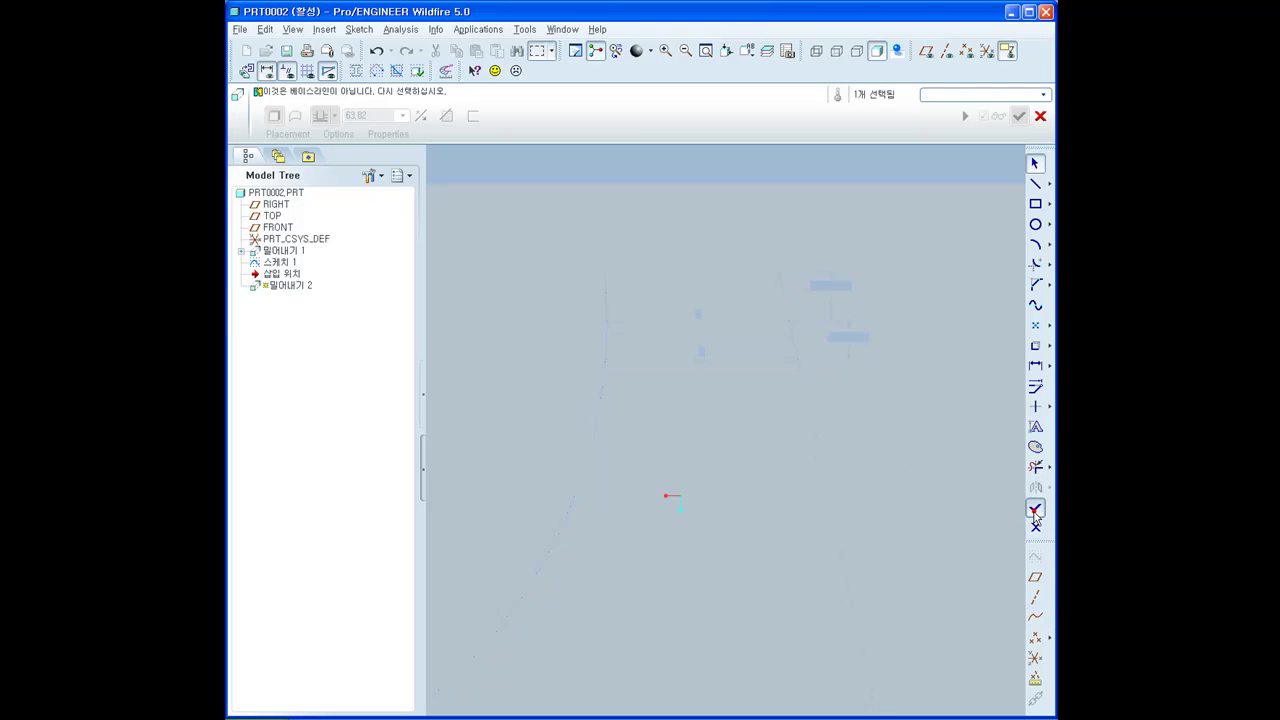
Flip the extrusion's depth direction, set it to remove material through all, and create the cut
mouse_move(886, 517)
middle_mouse_down()
mouse_move(866, 525)
mouse_move(886, 466)
mouse_move(869, 497)
middle_mouse_up()
left_click(422, 116)
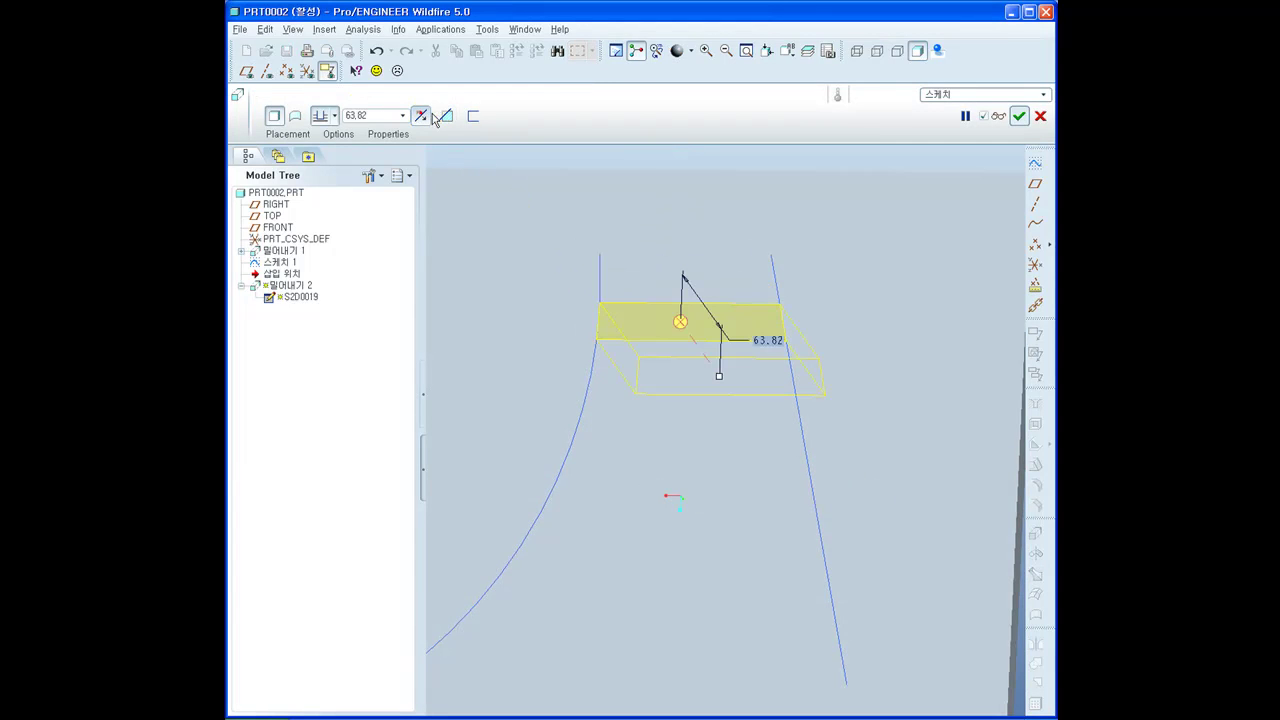
left_click(336, 115)
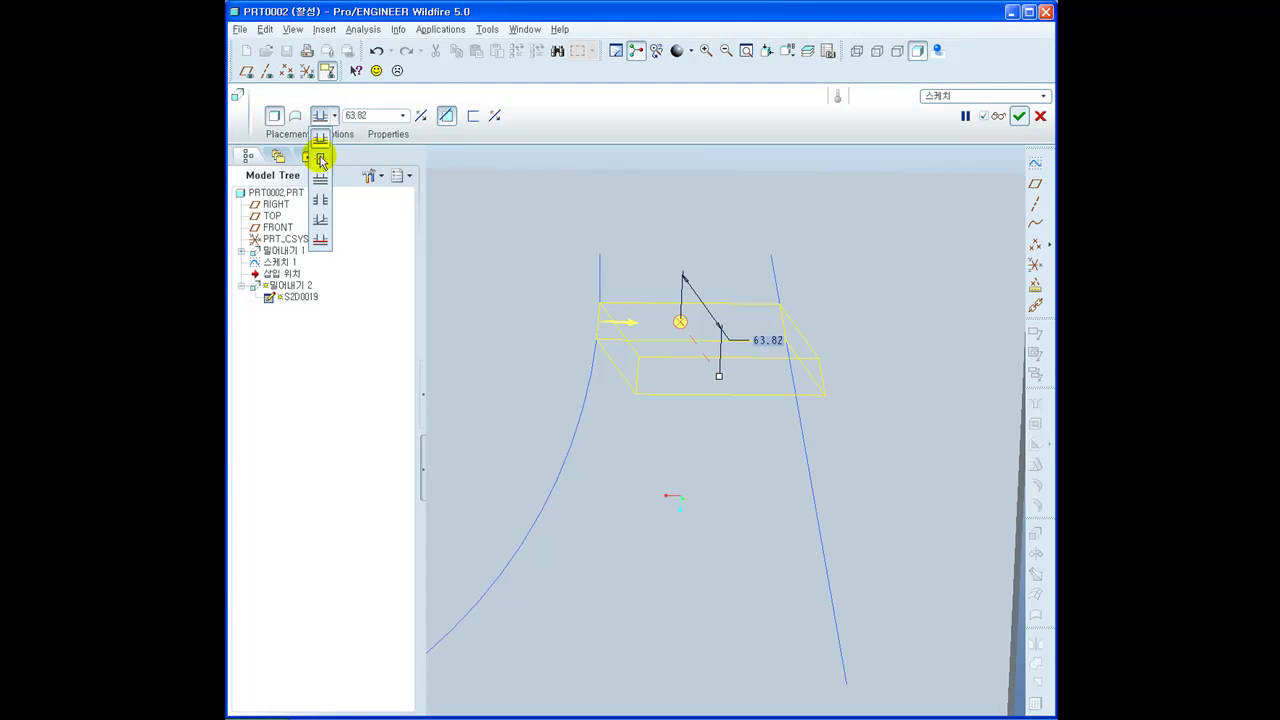
left_click(320, 204)
middle_click(551, 210)
middle_click_drag(560, 229, 567, 256)
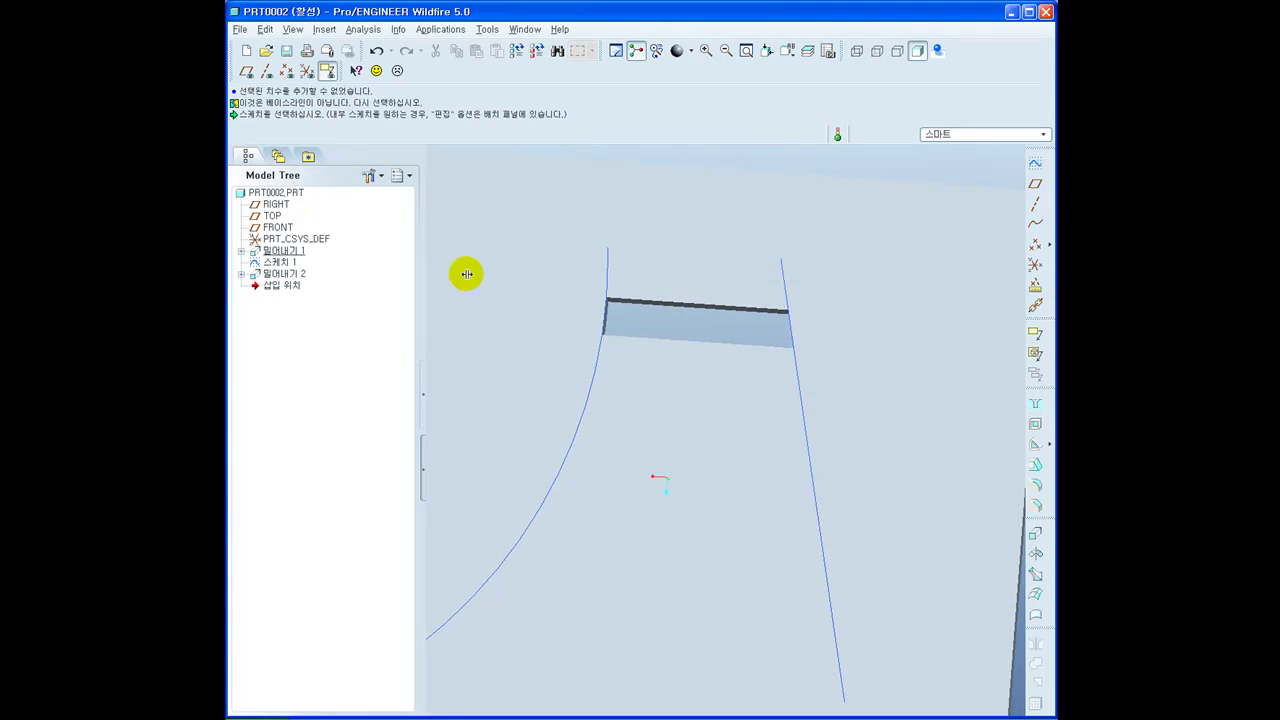
Start a Direction pattern of the cut, using the plate's front side face as the first direction reference
left_click(286, 273)
right_click(291, 274)
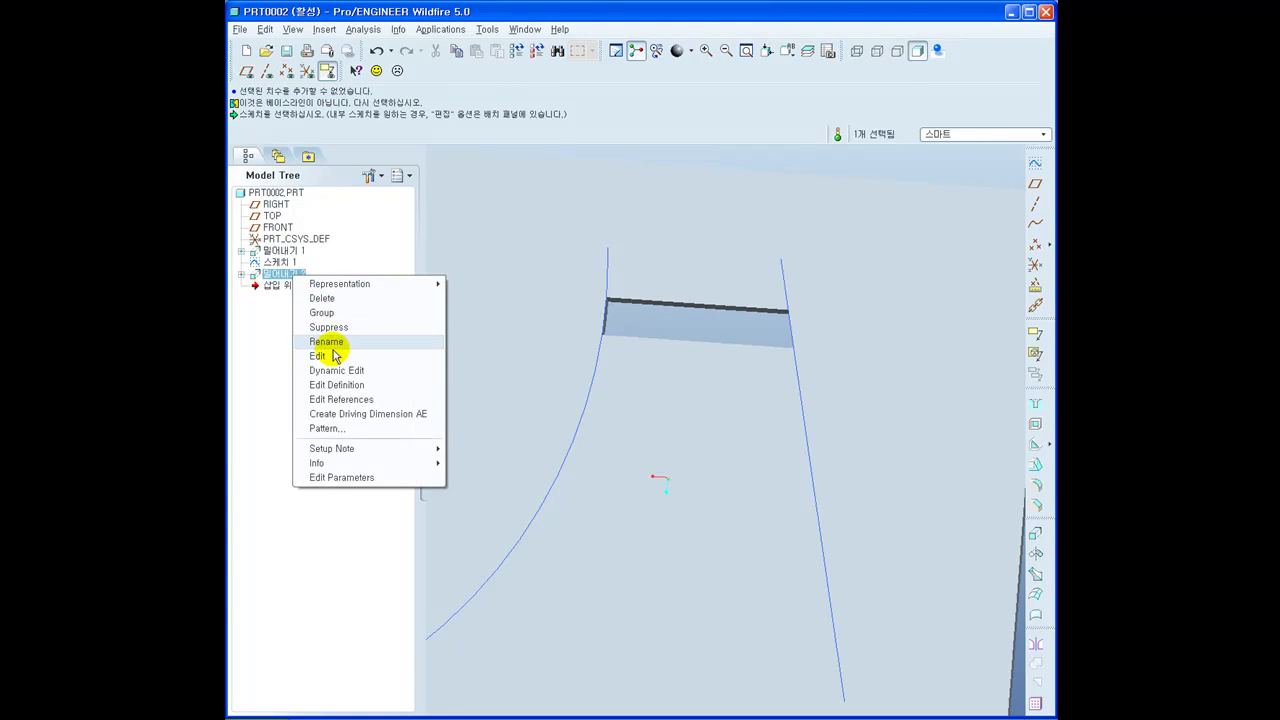
left_click(330, 428)
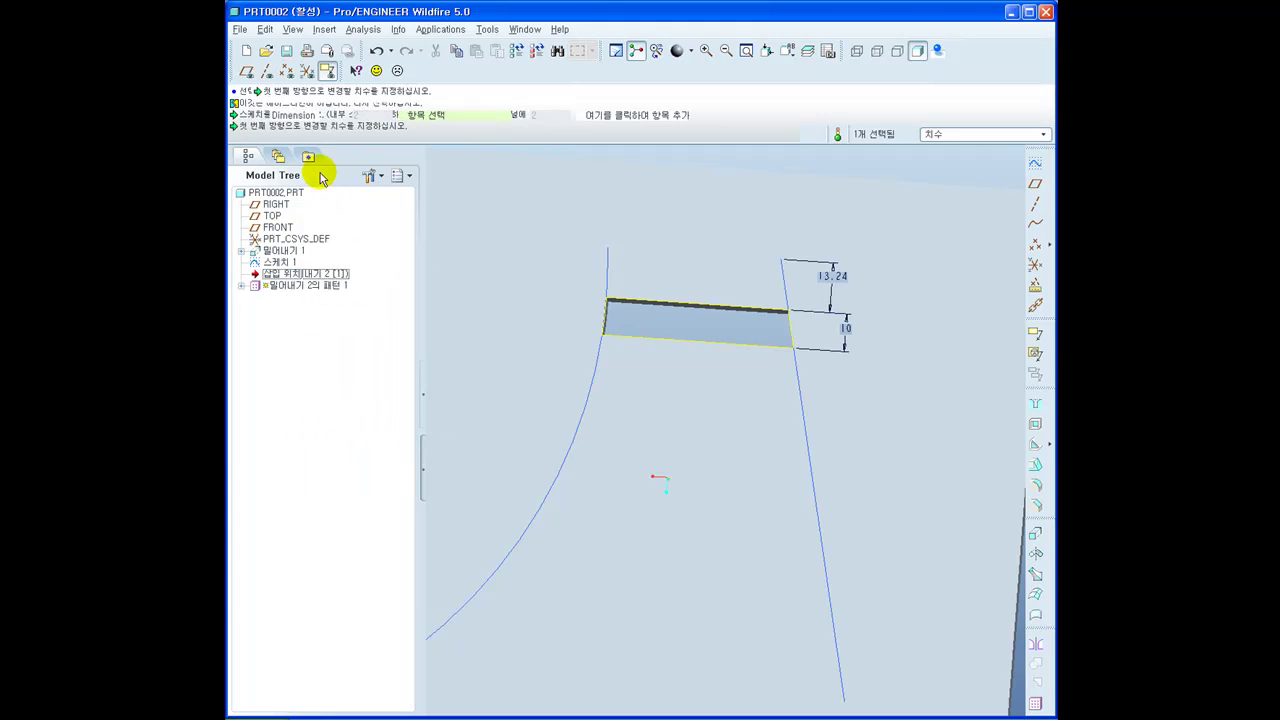
left_click(322, 117)
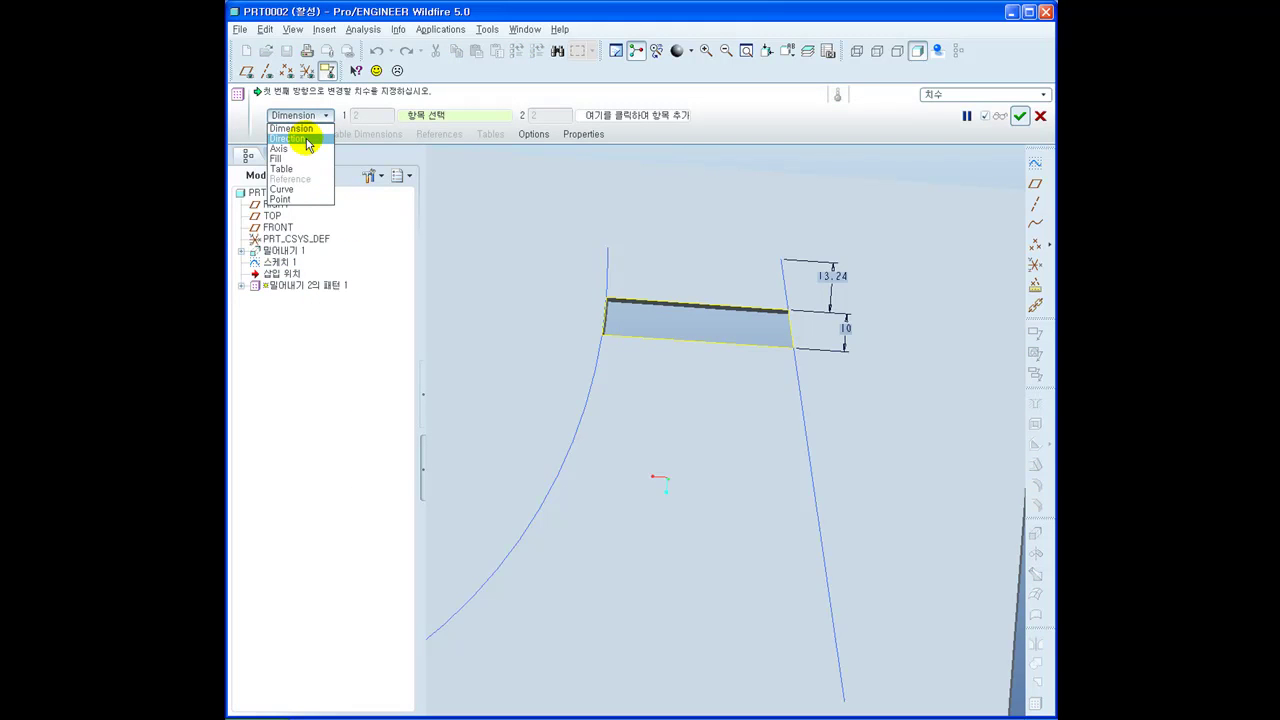
left_click(310, 139)
middle_click_drag(560, 310, 622, 289)
left_click(640, 505)
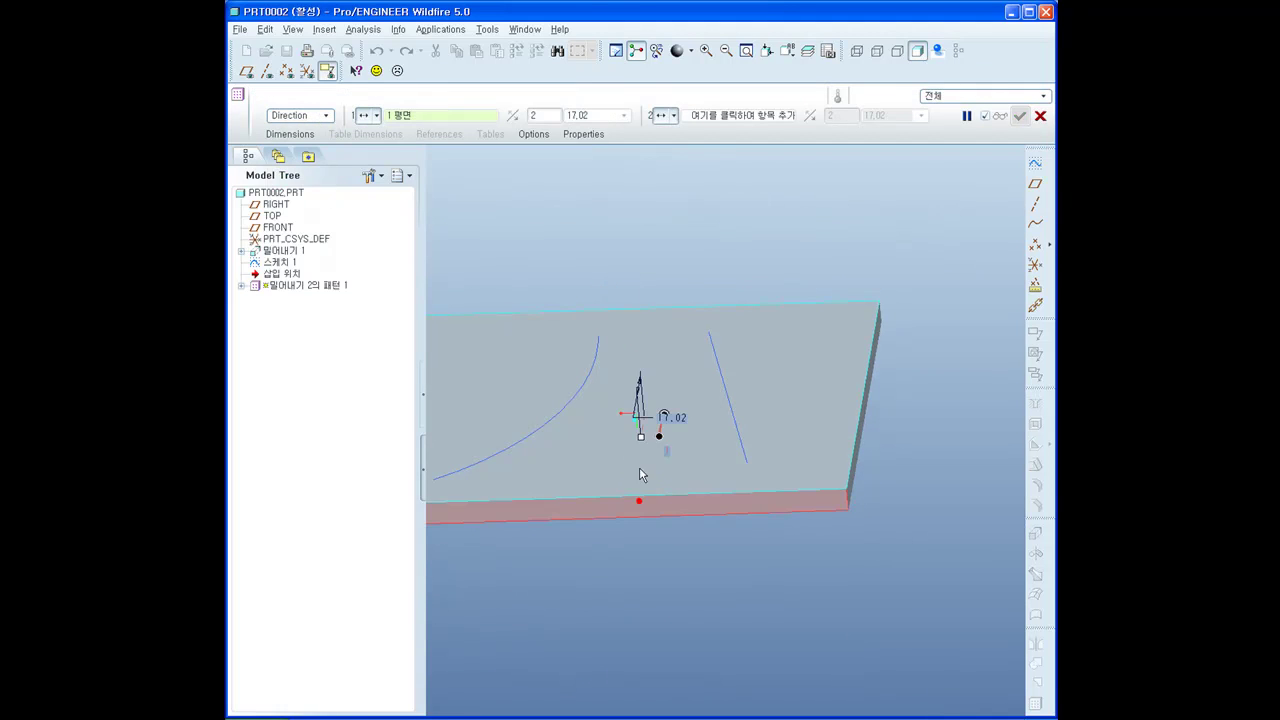
middle_click_drag(638, 428, 634, 451)
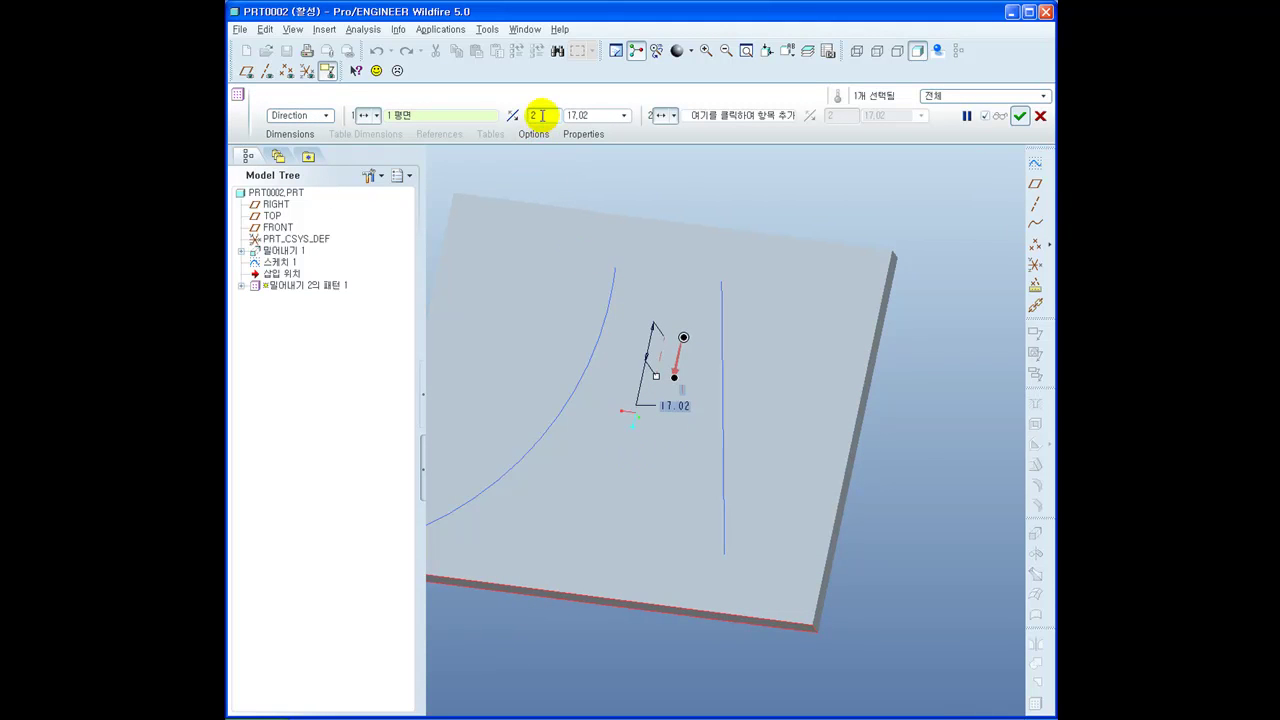
Create the direction pattern with 4 members at a spacing of 15, and delete that pattern while keeping the original cut
type("4")
key("Return")
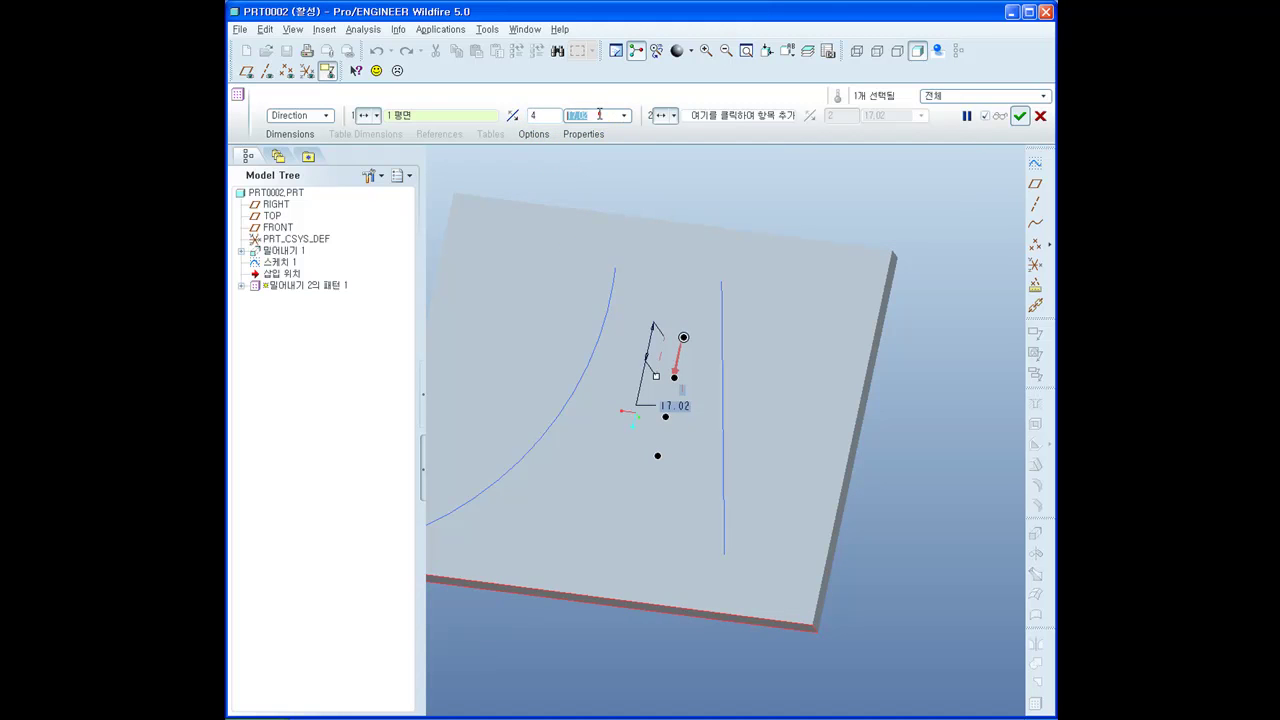
type("15")
key("Return")
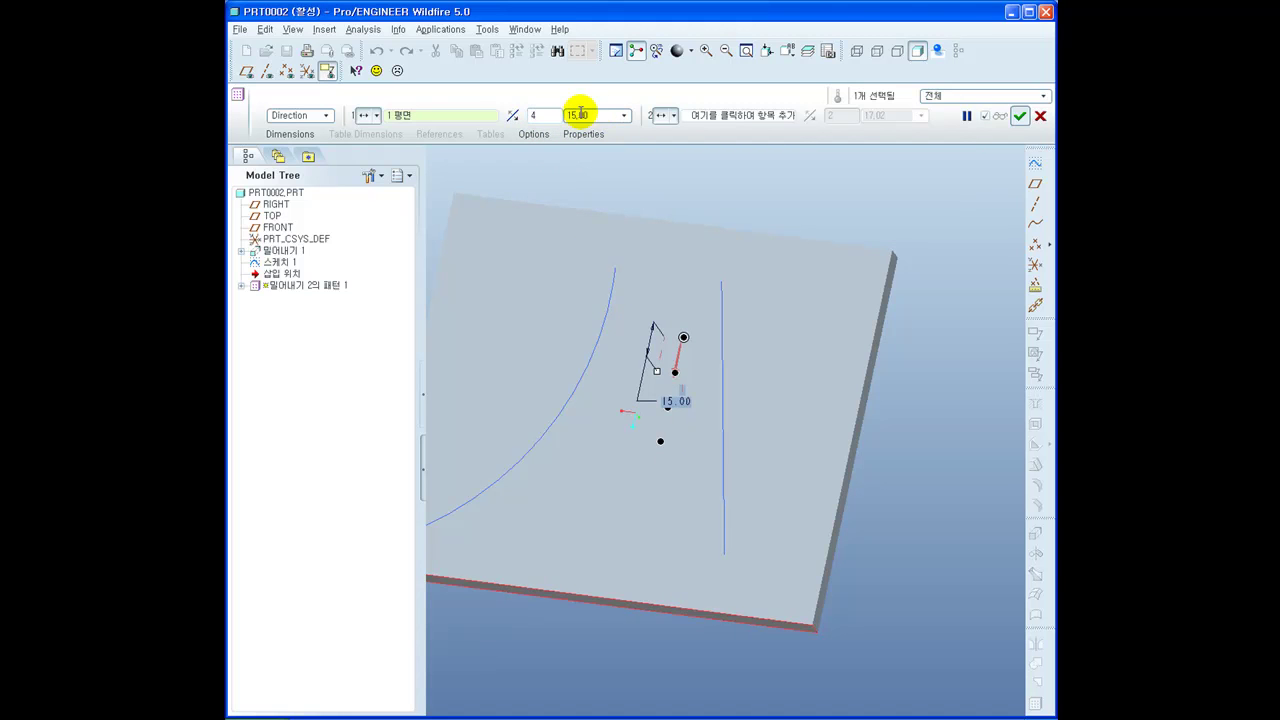
middle_click(738, 218)
mouse_move(738, 210)
middle_mouse_down()
mouse_move(766, 217)
mouse_move(743, 223)
middle_mouse_up()
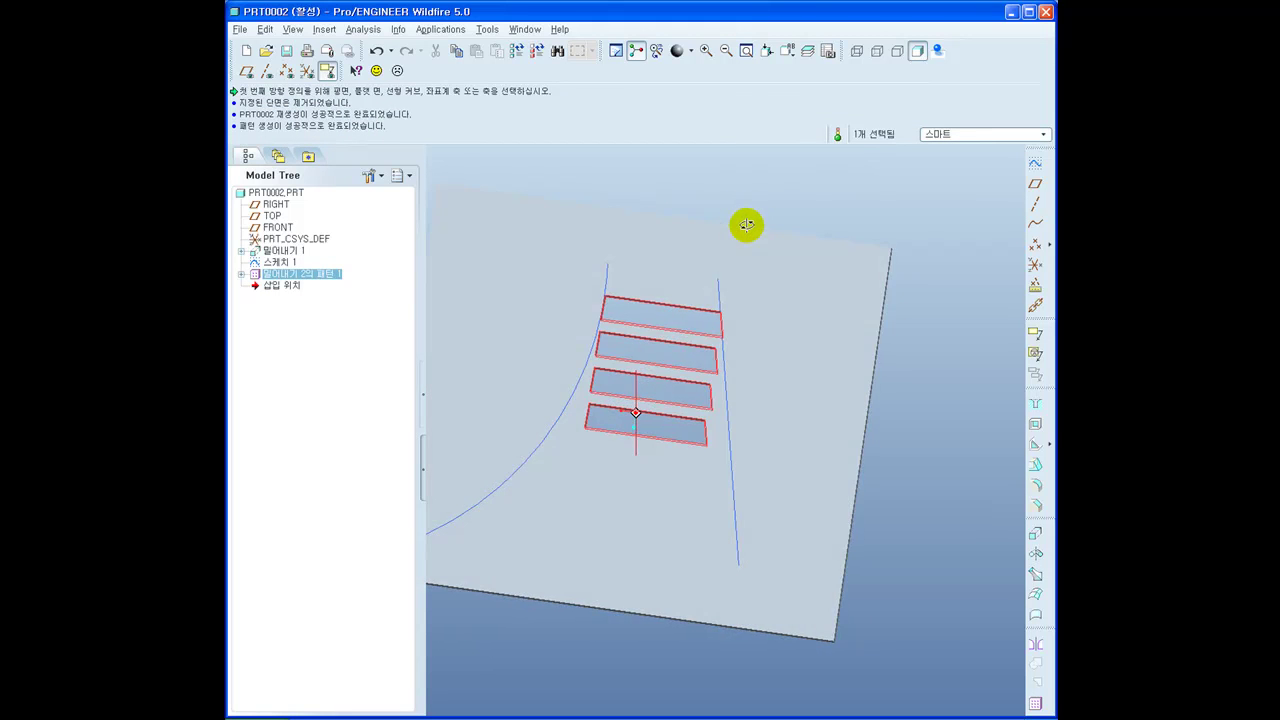
right_click(322, 274)
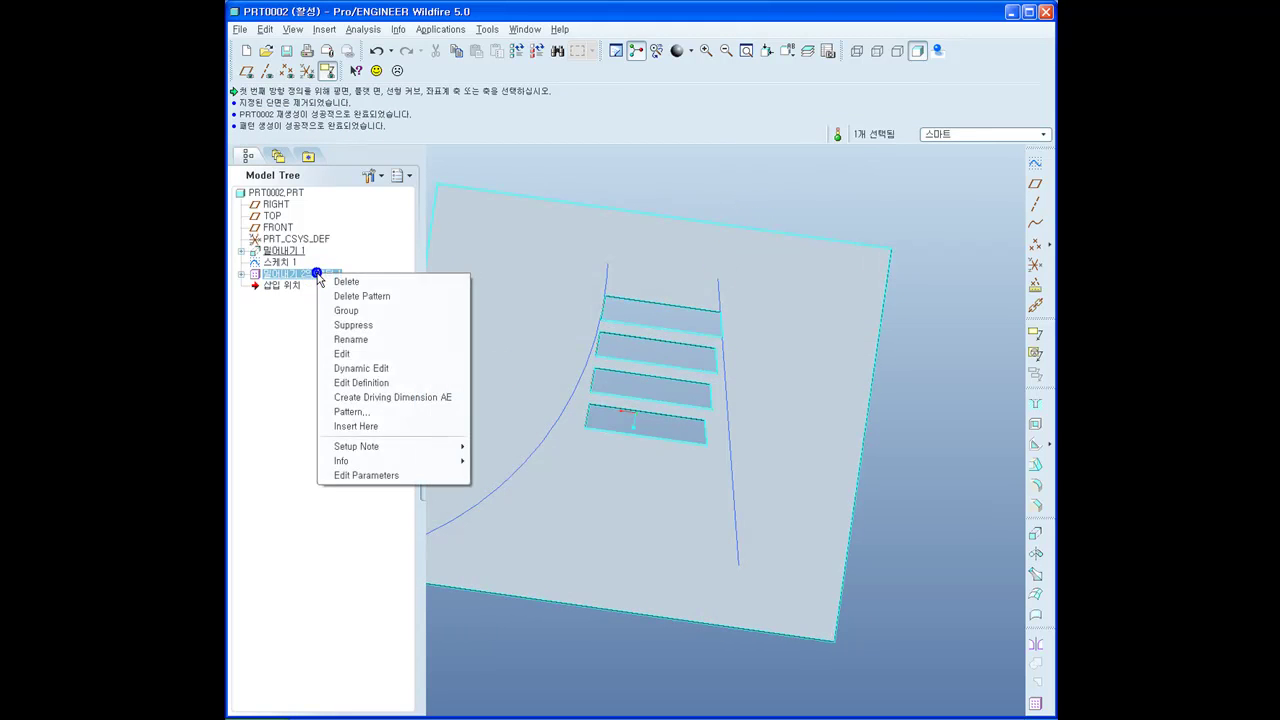
left_click(355, 297)
Start a Dimension pattern of the cut, driven by its distance from the slanted line's upper endpoint
right_click(292, 274)
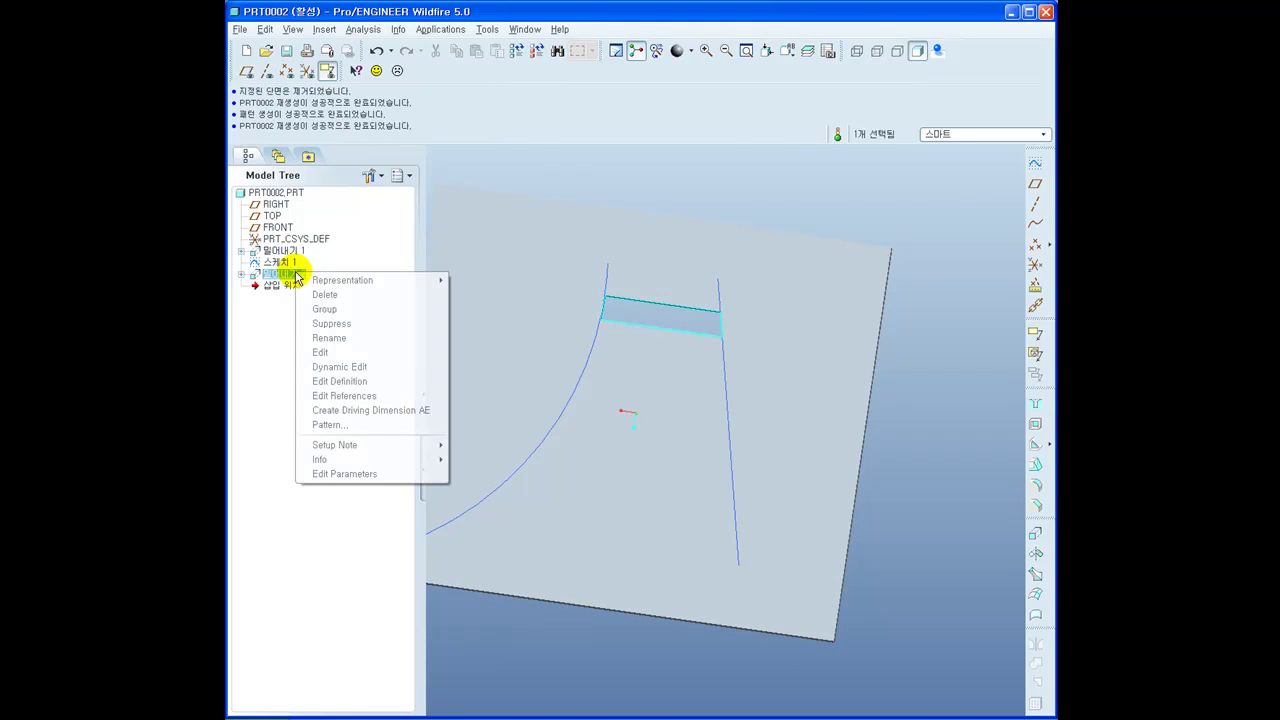
left_click(325, 424)
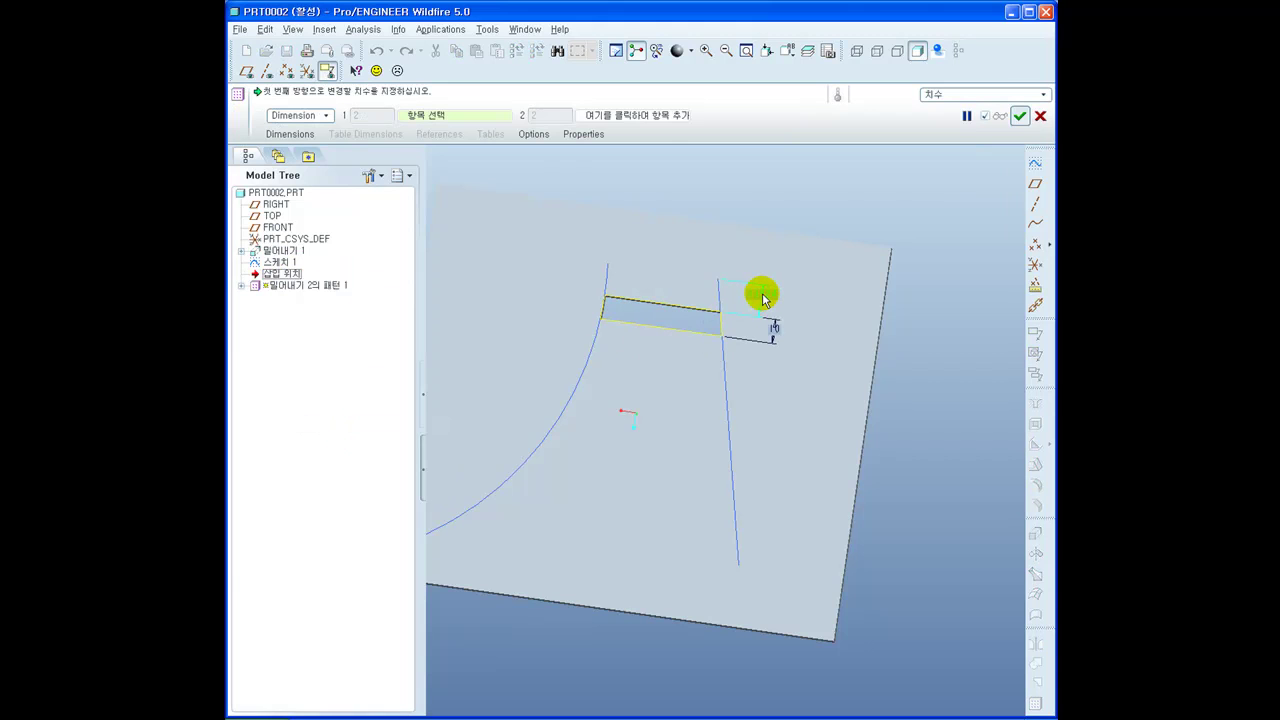
left_click(322, 116)
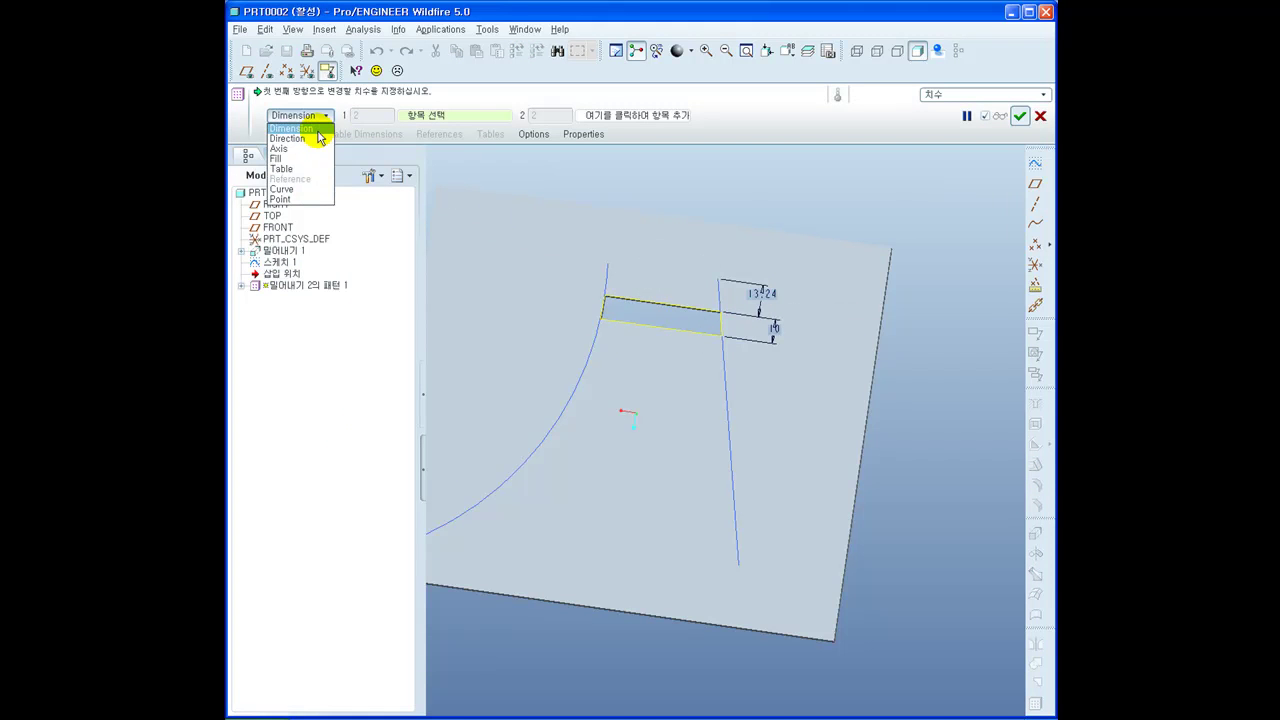
left_click(316, 130)
left_click(765, 296)
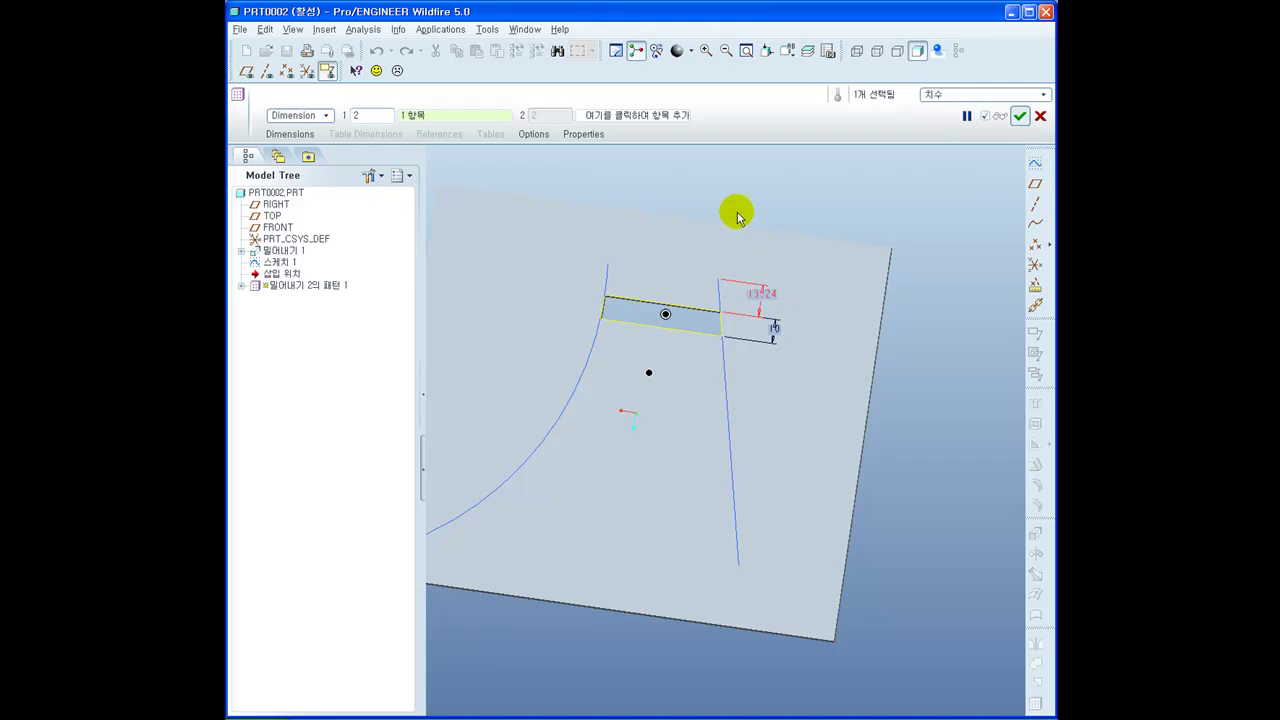
Set the dimension pattern to 4 members and create it on the plate
left_click(357, 116)
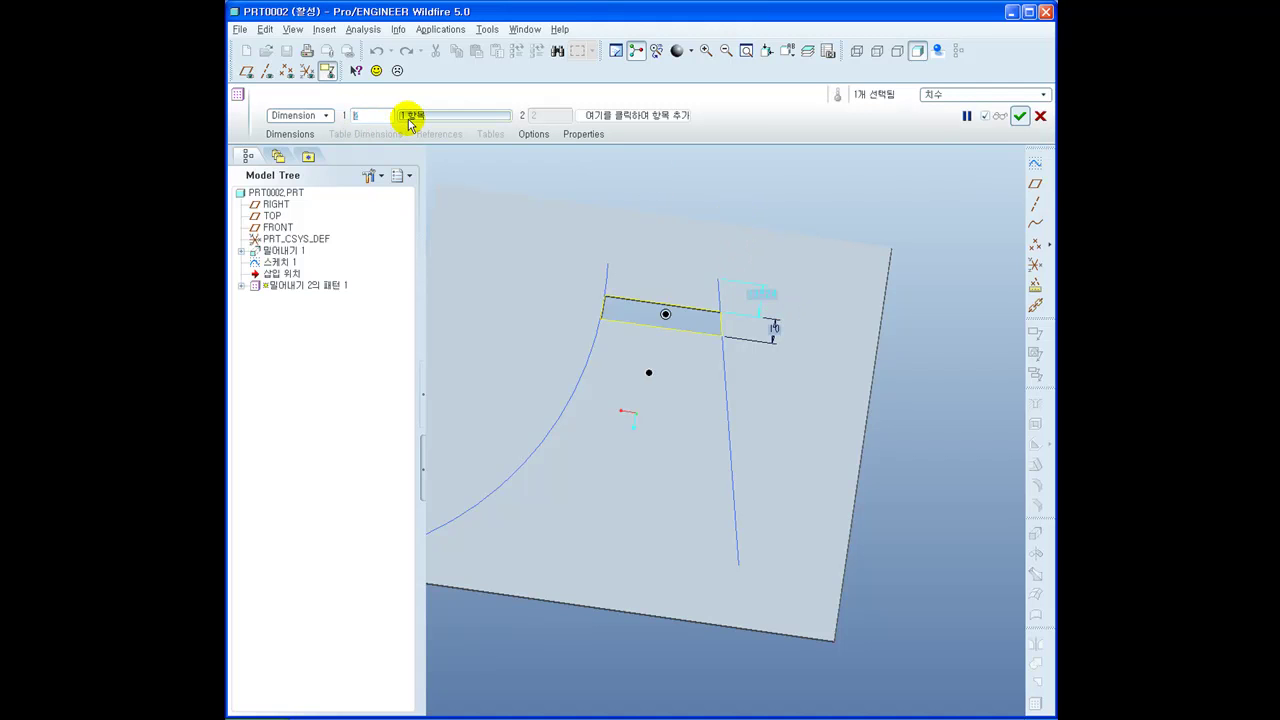
type("9")
key("BackSpace")
type("5")
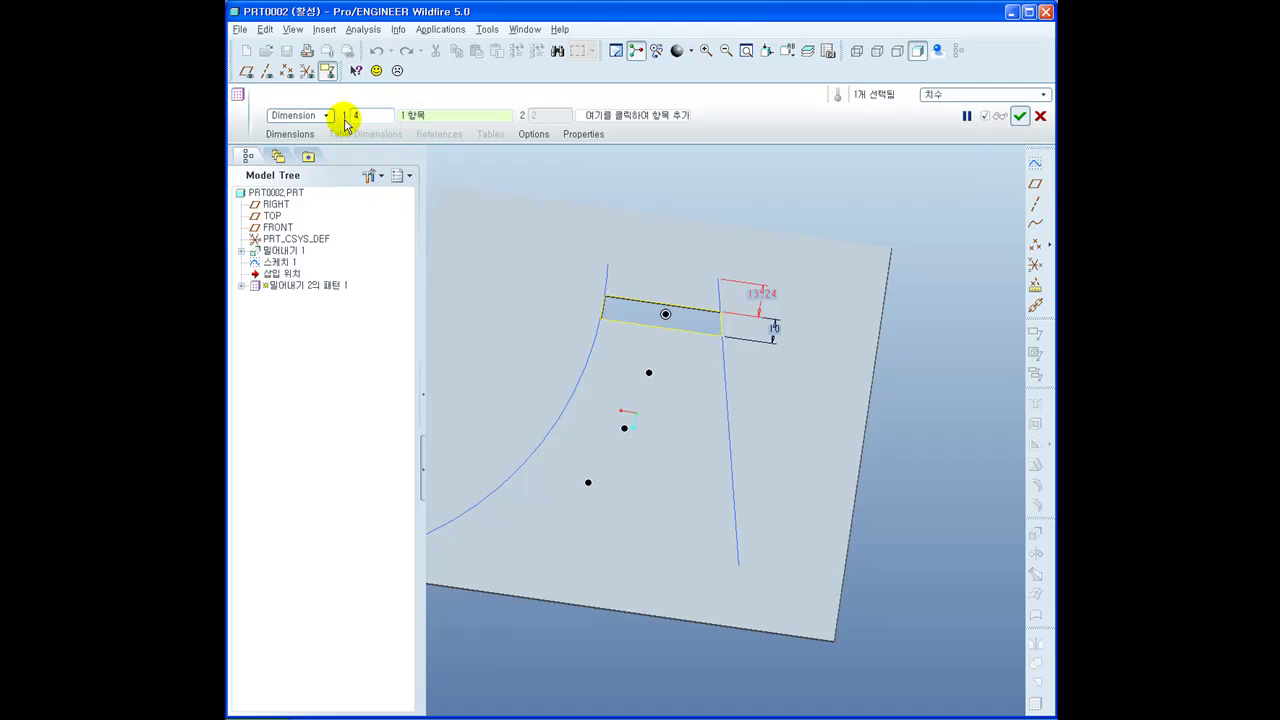
middle_click(727, 247)
mouse_move(727, 247)
middle_mouse_down()
mouse_move(726, 209)
mouse_move(700, 246)
mouse_move(643, 277)
mouse_move(700, 274)
mouse_move(698, 285)
middle_mouse_up()
middle_click(699, 284)
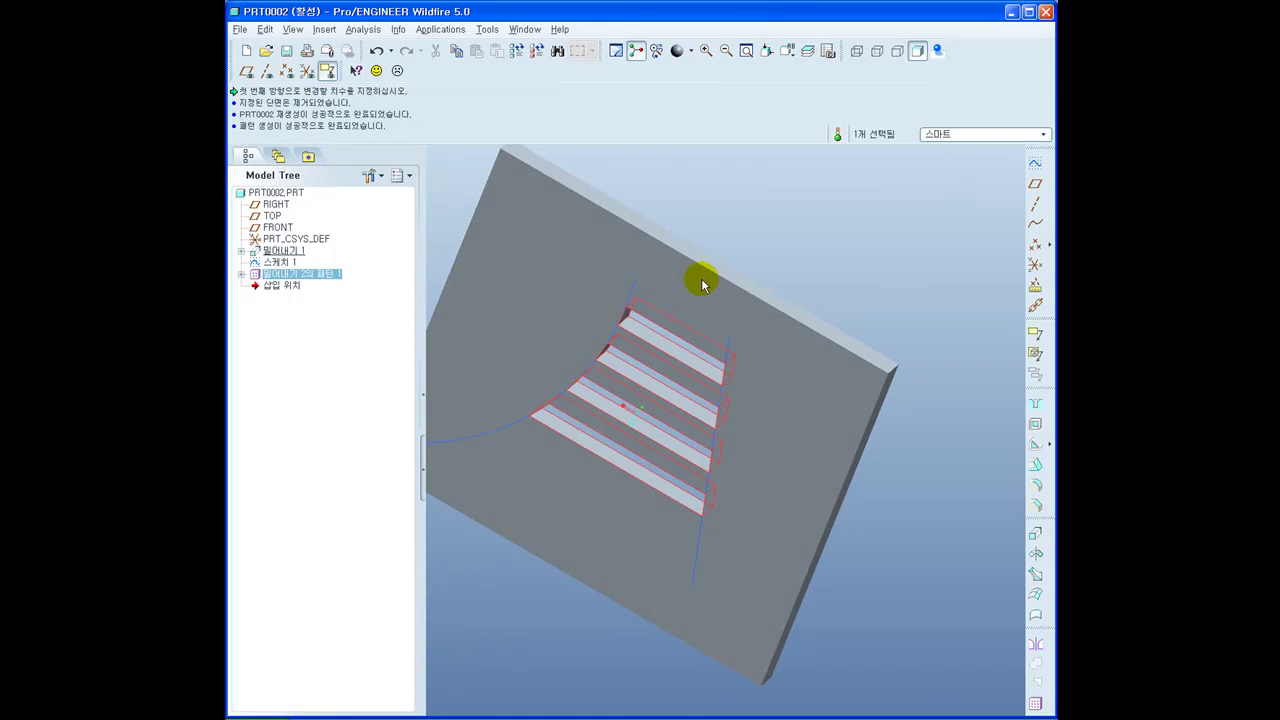
middle_click_drag(775, 352, 766, 251)
left_click(766, 243)
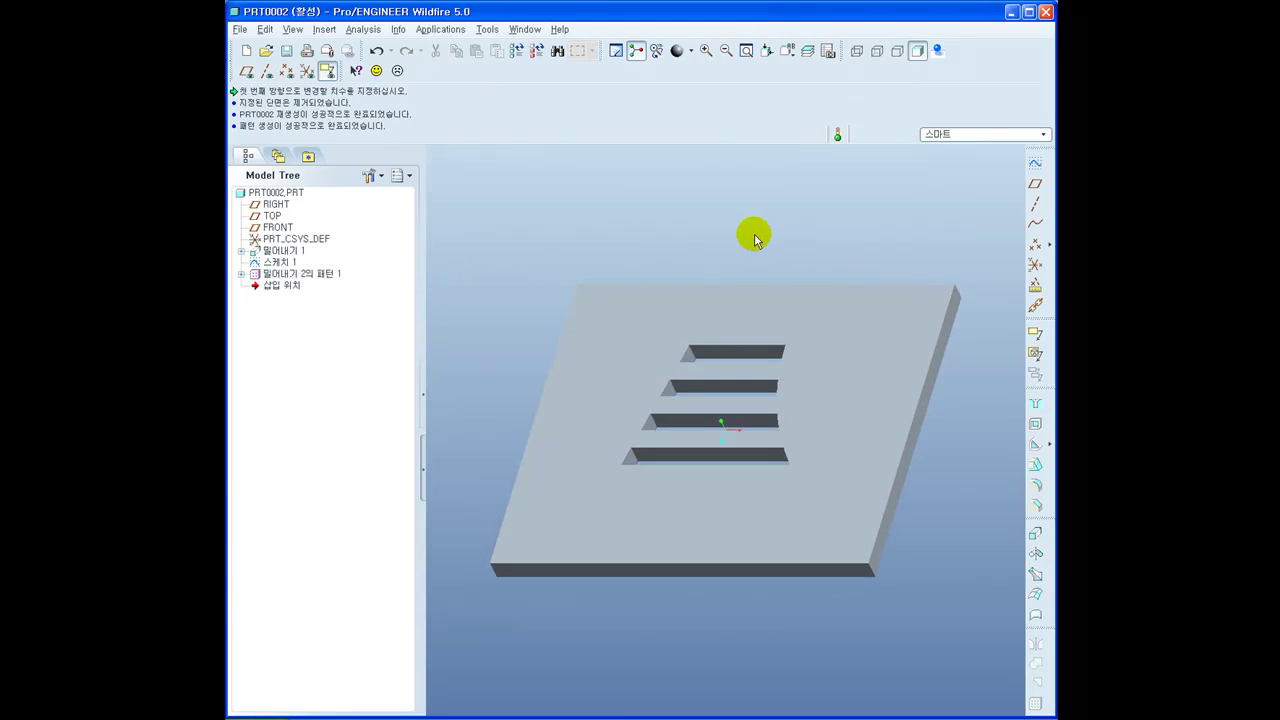